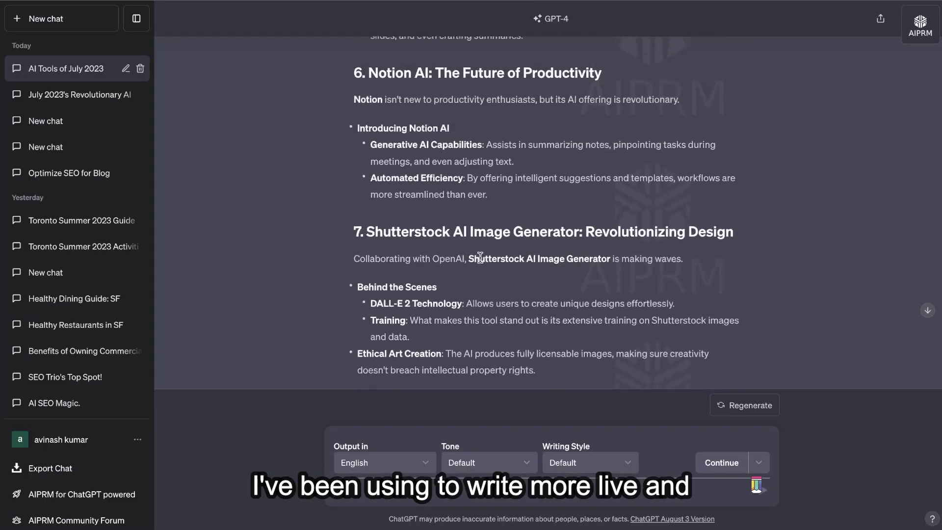
Ask Perplexity the sample question 'is happiness a choice' and read the answer.
{"action": "scroll", "coordinate": [480, 257], "scroll_direction": "up", "scroll_amount": 15}
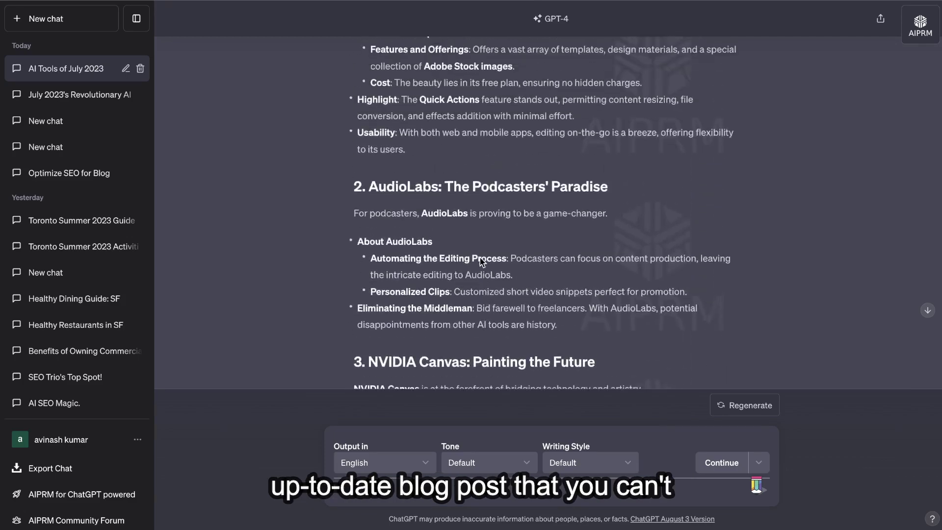
{"action": "scroll", "coordinate": [480, 260], "scroll_direction": "up", "scroll_amount": 5}
{"action": "scroll", "coordinate": [481, 261], "scroll_direction": "down", "scroll_amount": 3}
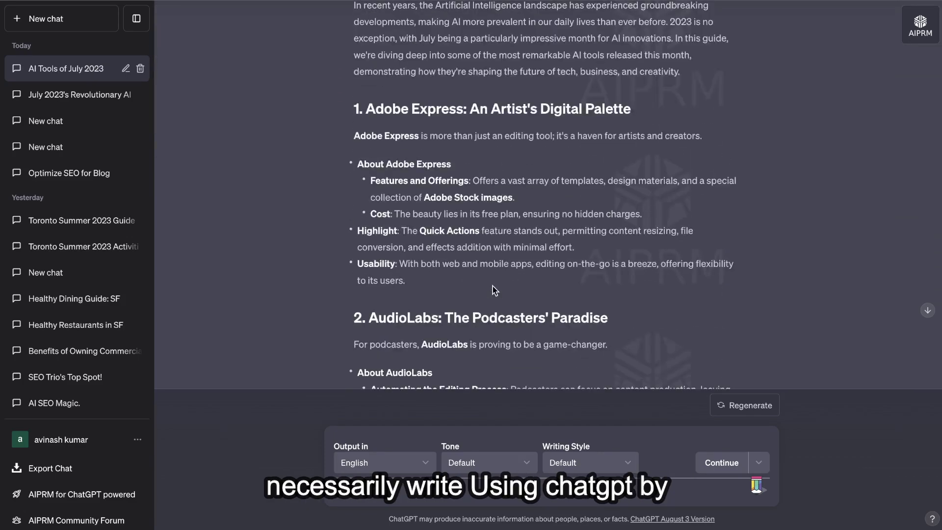
{"action": "scroll", "coordinate": [493, 290], "scroll_direction": "down", "scroll_amount": 7}
{"action": "scroll", "coordinate": [493, 286], "scroll_direction": "up", "scroll_amount": 5}
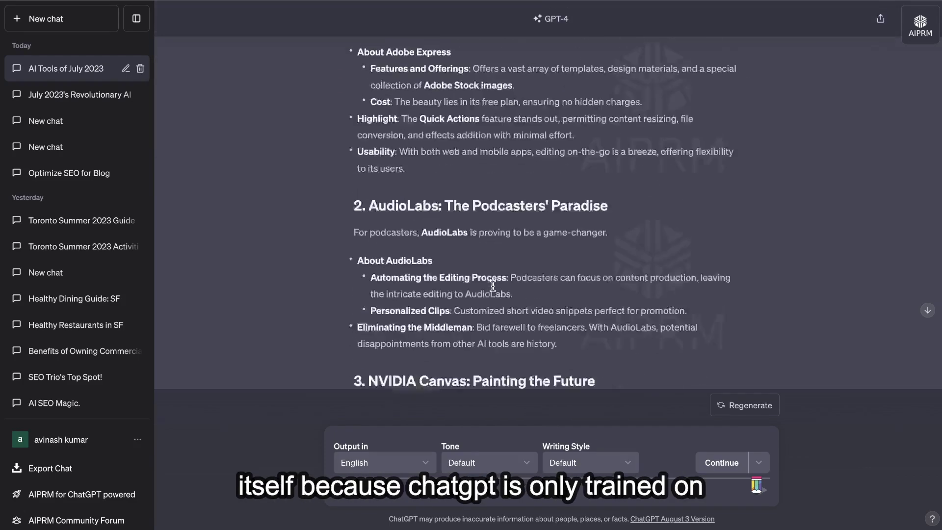
{"action": "scroll", "coordinate": [493, 285], "scroll_direction": "up", "scroll_amount": 5}
{"action": "scroll", "coordinate": [493, 288], "scroll_direction": "down", "scroll_amount": 6}
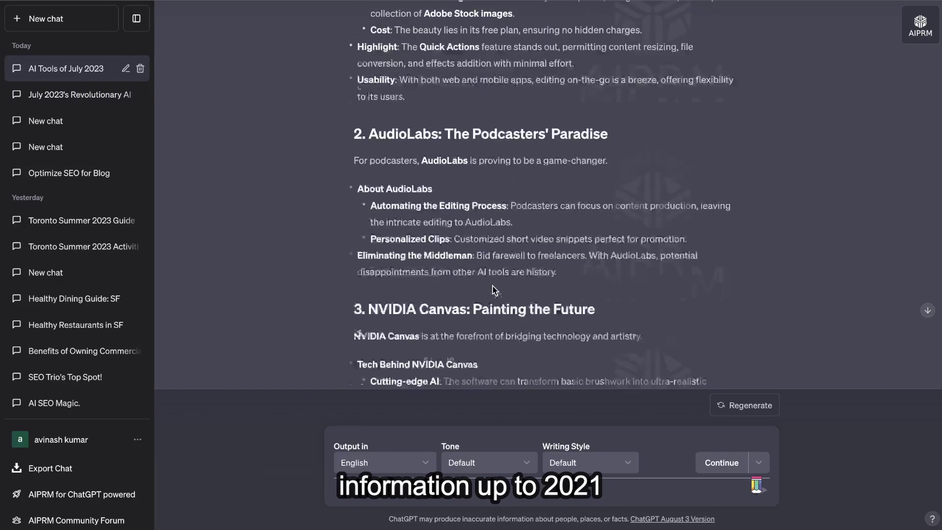
{"action": "scroll", "coordinate": [493, 290], "scroll_direction": "down", "scroll_amount": 10}
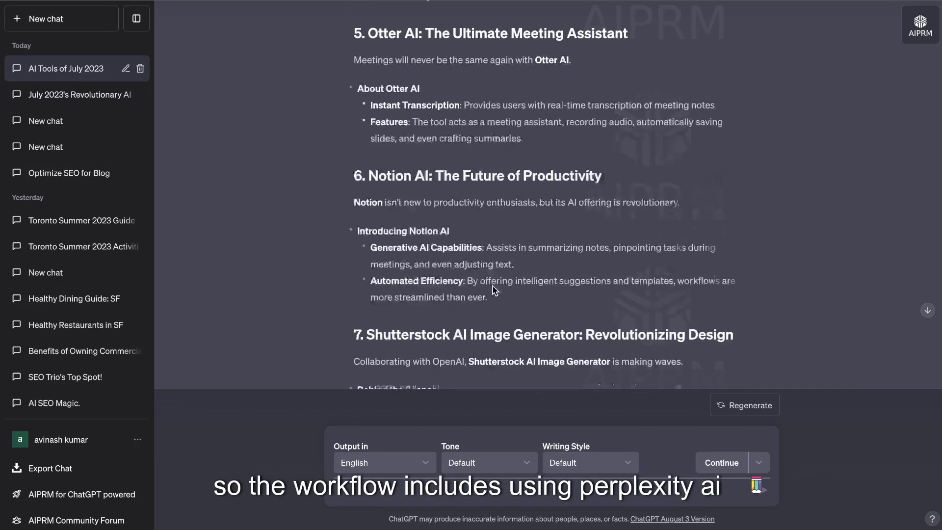
{"action": "scroll", "coordinate": [493, 290], "scroll_direction": "down", "scroll_amount": 12}
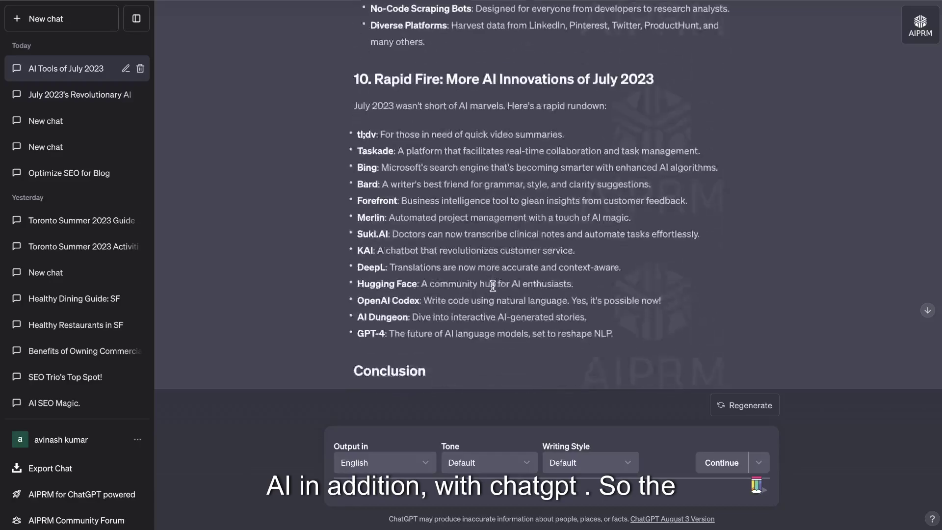
{"action": "scroll", "coordinate": [493, 286], "scroll_direction": "down", "scroll_amount": 4}
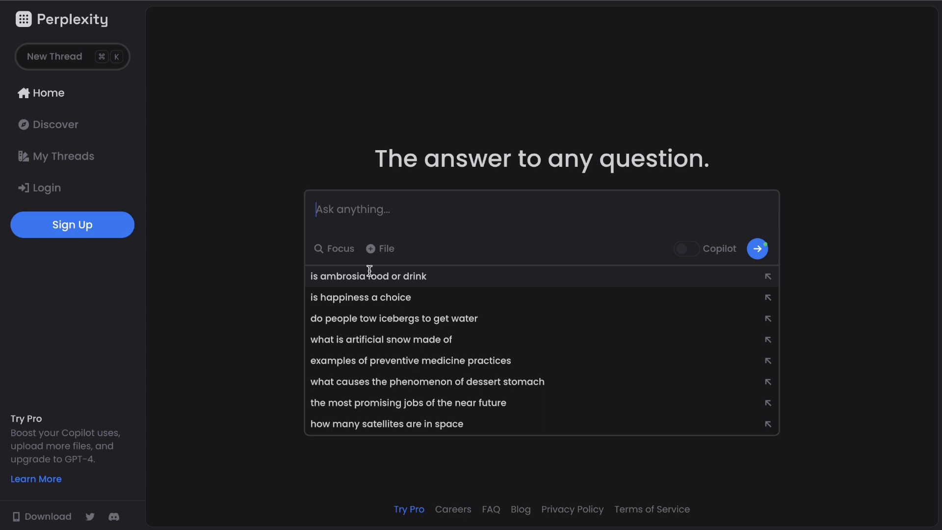
{"action": "left_click", "coordinate": [372, 296]}
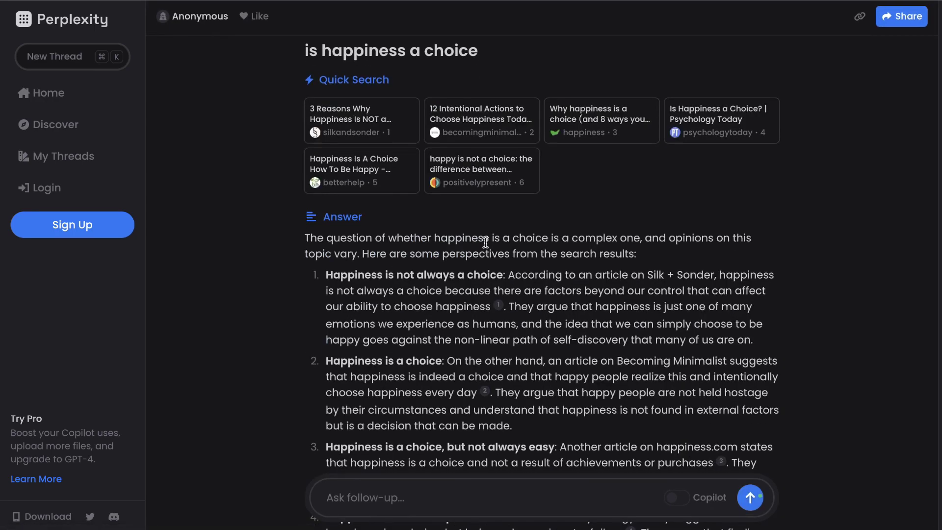
{"action": "scroll", "coordinate": [485, 242], "scroll_direction": "down", "scroll_amount": 1}
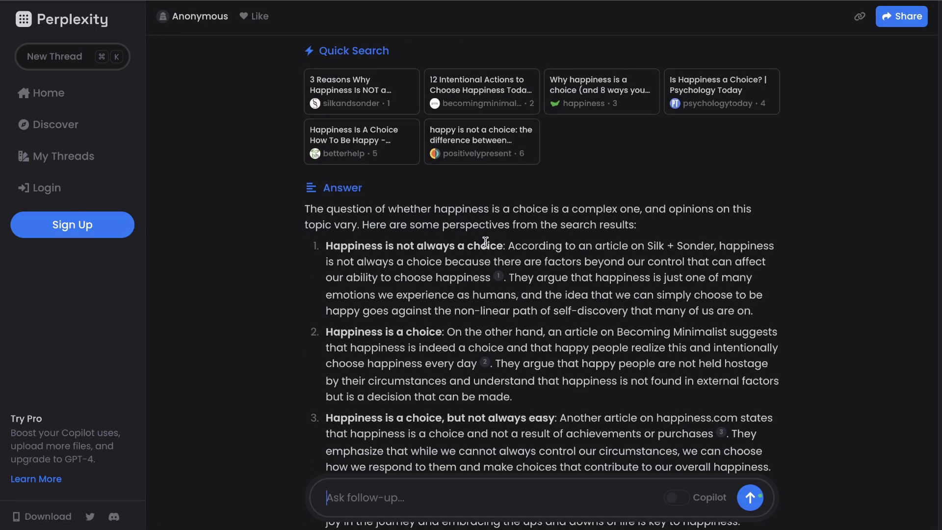
{"action": "scroll", "coordinate": [485, 242], "scroll_direction": "down", "scroll_amount": 5}
{"action": "scroll", "coordinate": [485, 242], "scroll_direction": "up", "scroll_amount": 3}
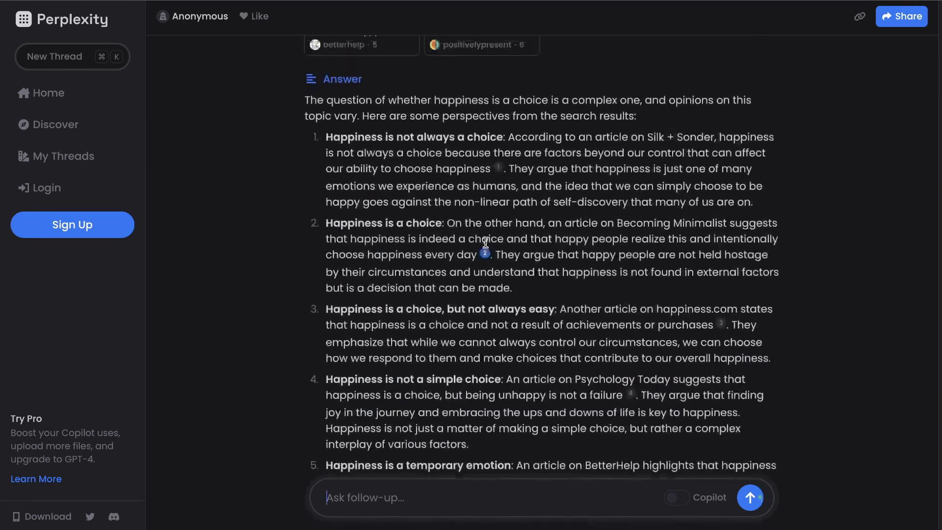
{"action": "scroll", "coordinate": [485, 242], "scroll_direction": "down", "scroll_amount": 3}
{"action": "scroll", "coordinate": [485, 242], "scroll_direction": "down", "scroll_amount": 8}
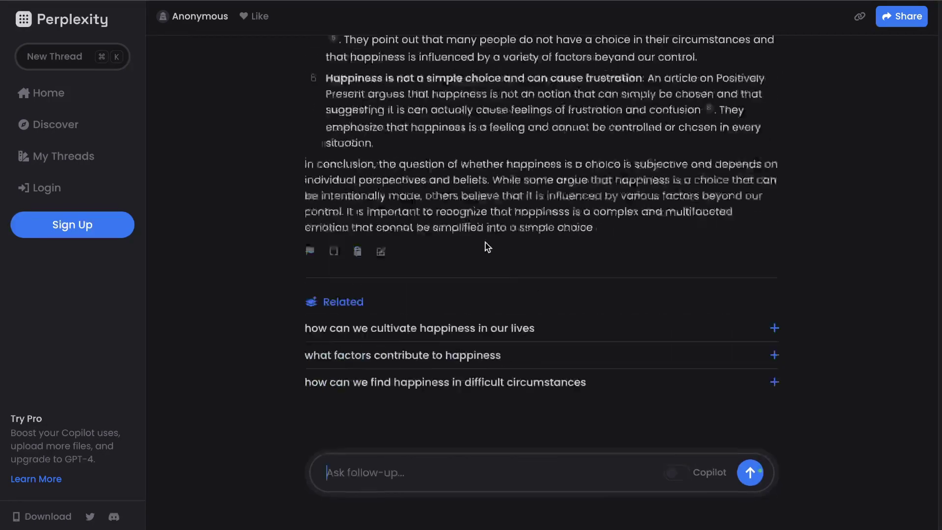
Follow up with 'how to cultivate happiness', then return to the Perplexity home page.
{"action": "left_click", "coordinate": [441, 273]}
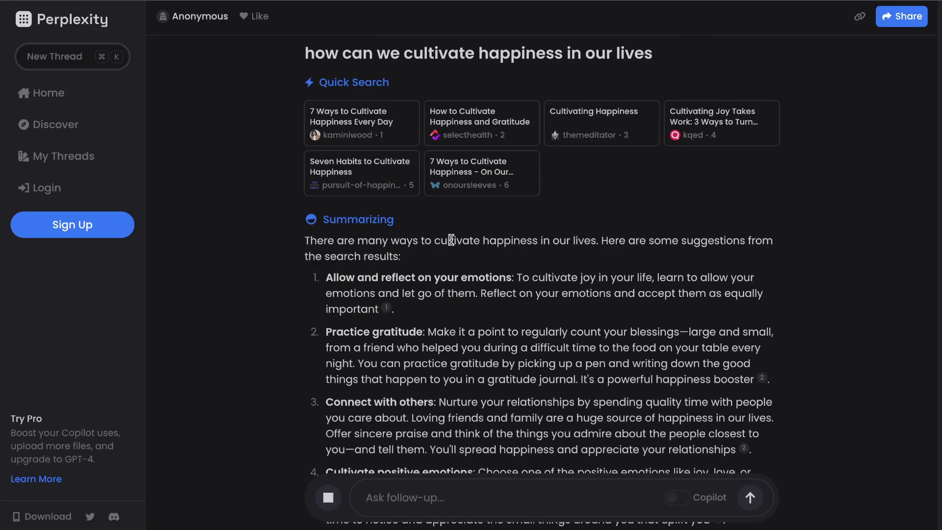
{"action": "scroll", "coordinate": [451, 239], "scroll_direction": "up", "scroll_amount": 10}
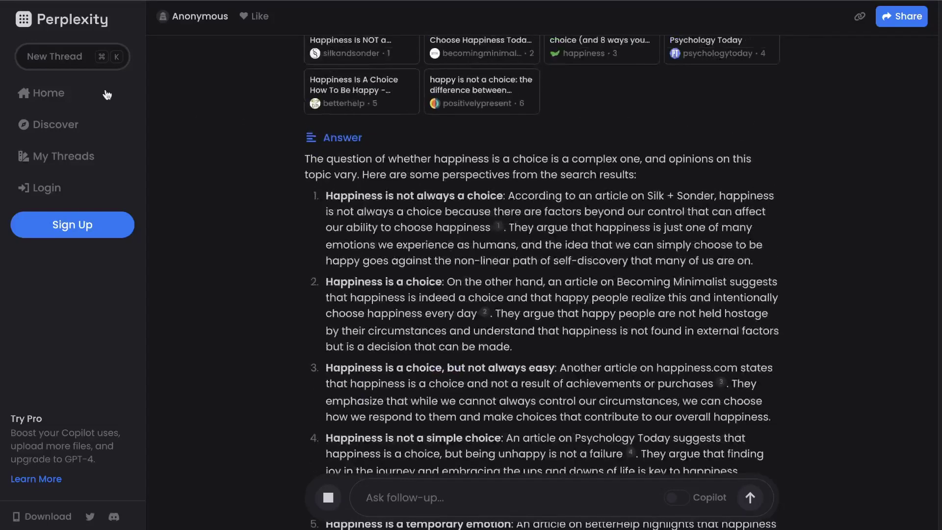
{"action": "left_click", "coordinate": [104, 92]}
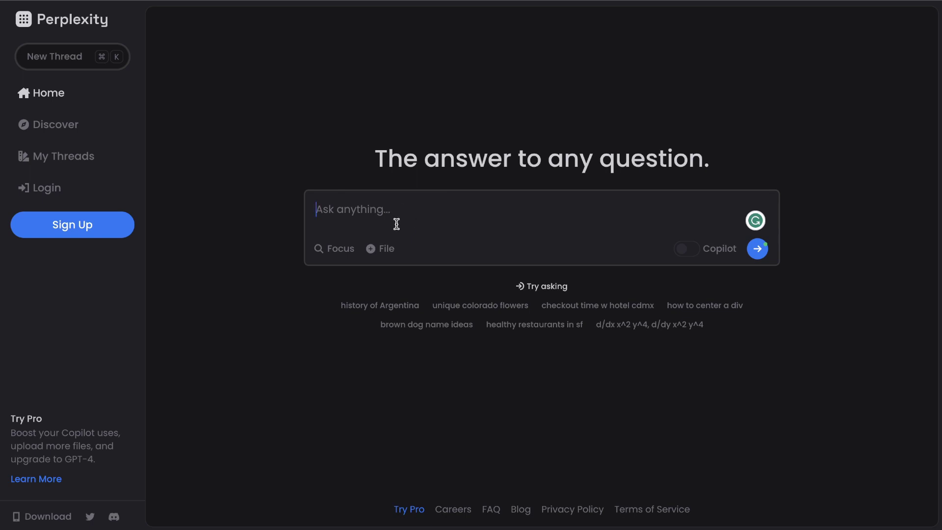
Ask 'best things to do in toronto summer 2023' and scroll through the answer.
{"action": "left_click", "coordinate": [400, 223]}
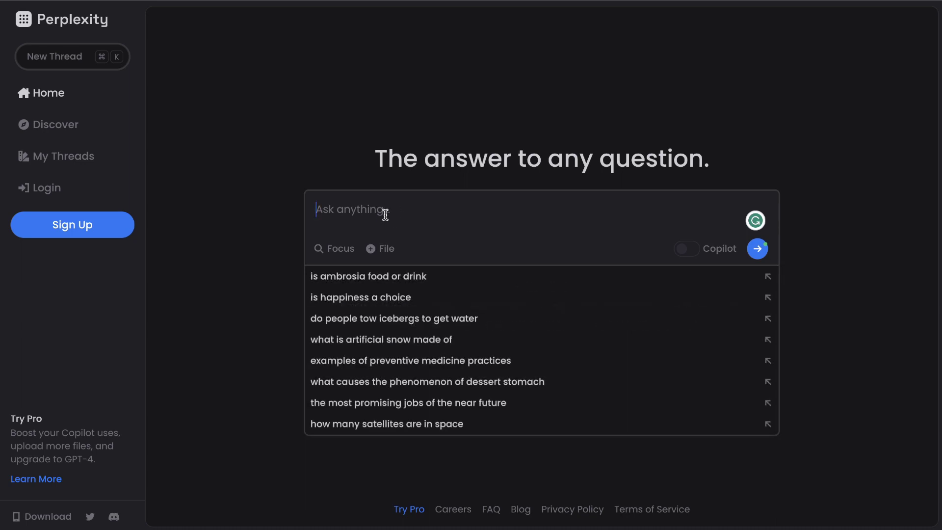
{"action": "type", "text": "best things to do in toronto summer 2023"}
{"action": "key", "text": "Return"}
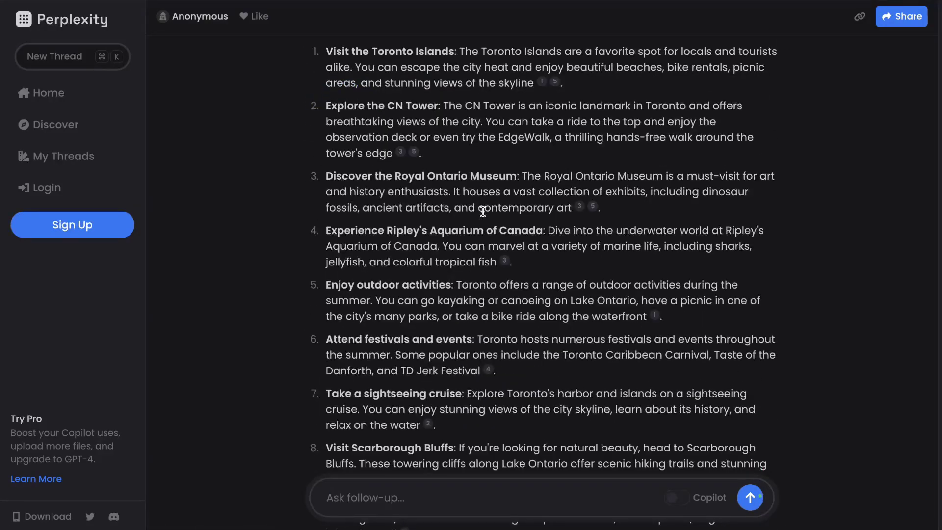
{"action": "scroll", "coordinate": [482, 212], "scroll_direction": "down", "scroll_amount": 3}
{"action": "scroll", "coordinate": [483, 216], "scroll_direction": "down", "scroll_amount": 7}
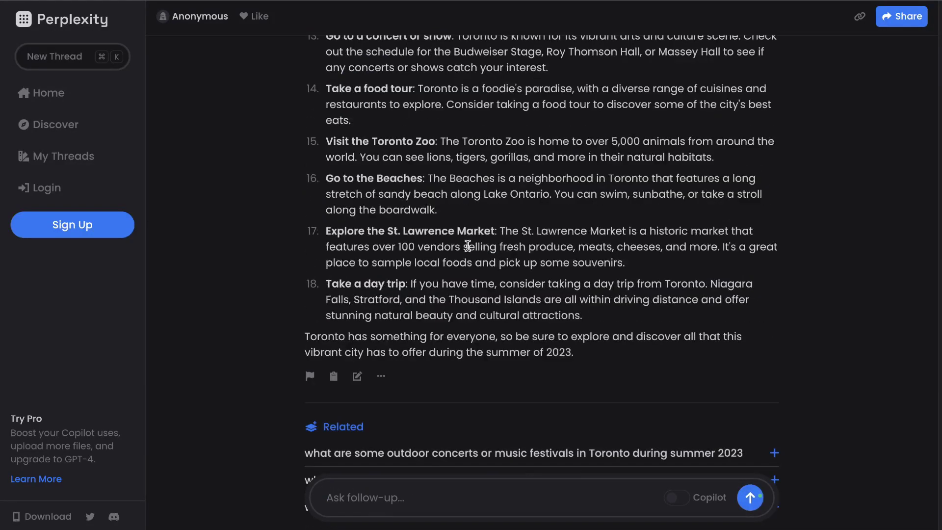
{"action": "scroll", "coordinate": [468, 246], "scroll_direction": "up", "scroll_amount": 2}
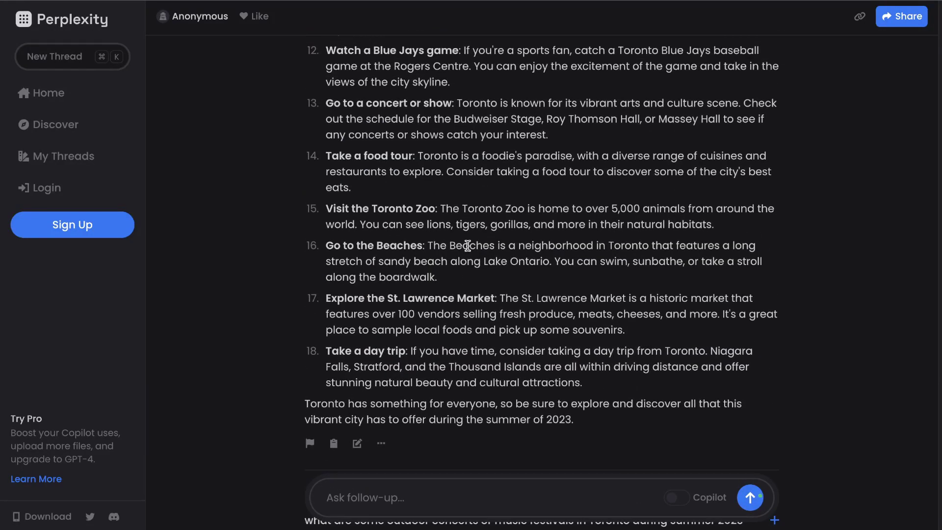
{"action": "scroll", "coordinate": [467, 246], "scroll_direction": "up", "scroll_amount": 20}
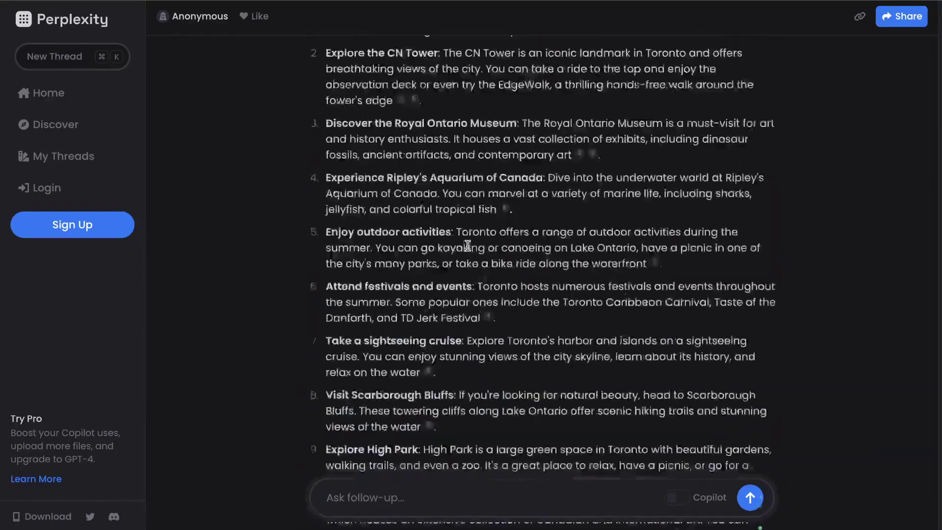
{"action": "scroll", "coordinate": [468, 246], "scroll_direction": "up", "scroll_amount": 6}
{"action": "scroll", "coordinate": [468, 247], "scroll_direction": "down", "scroll_amount": 20}
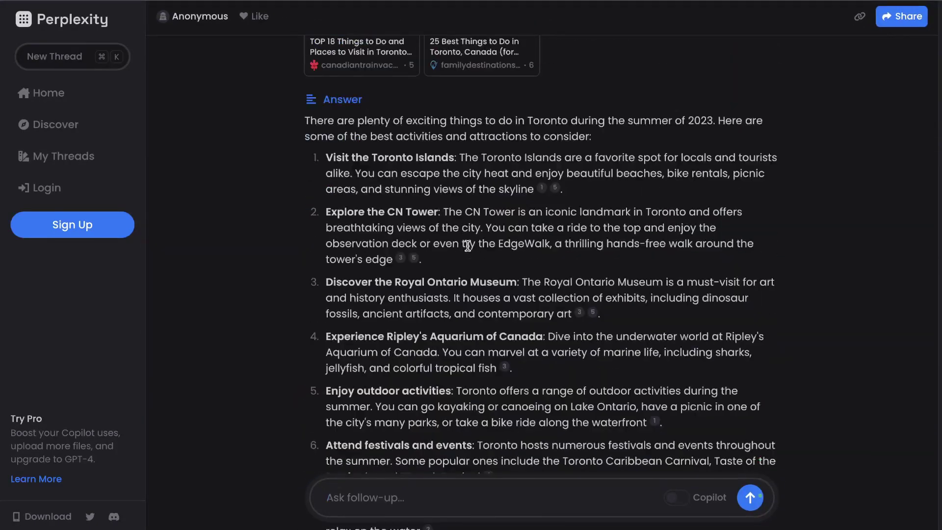
{"action": "scroll", "coordinate": [468, 246], "scroll_direction": "down", "scroll_amount": 6}
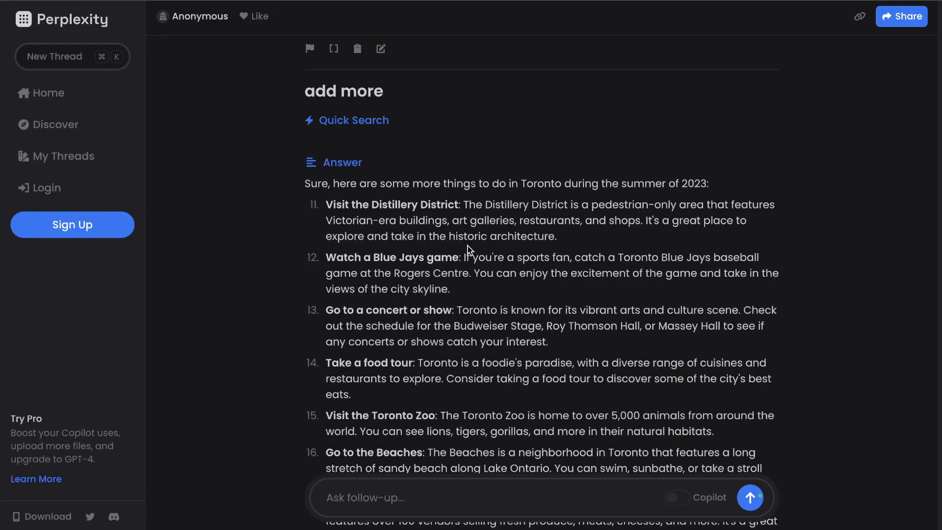
{"action": "scroll", "coordinate": [467, 248], "scroll_direction": "down", "scroll_amount": 9}
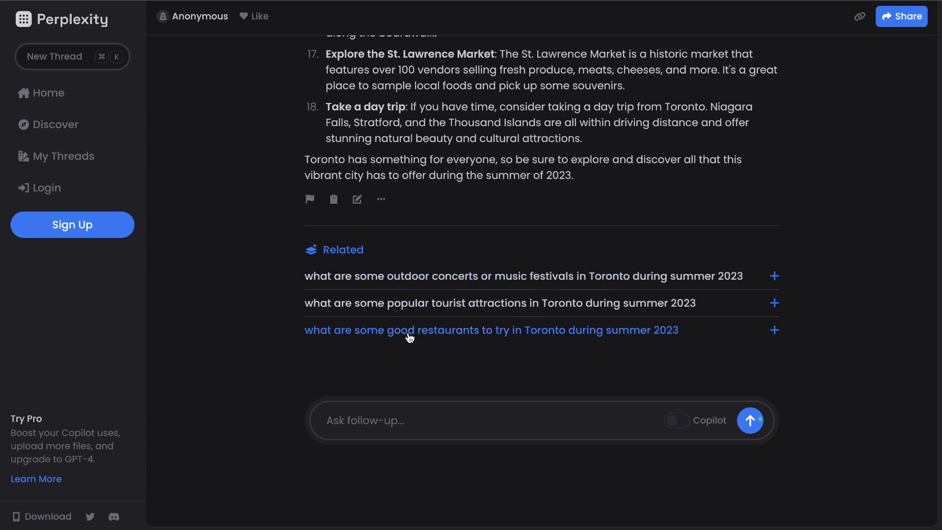
Select the answer's list of Toronto summer 2023 activities.
{"action": "scroll", "coordinate": [436, 223], "scroll_direction": "up", "scroll_amount": 7}
{"action": "scroll", "coordinate": [412, 224], "scroll_direction": "down", "scroll_amount": 5}
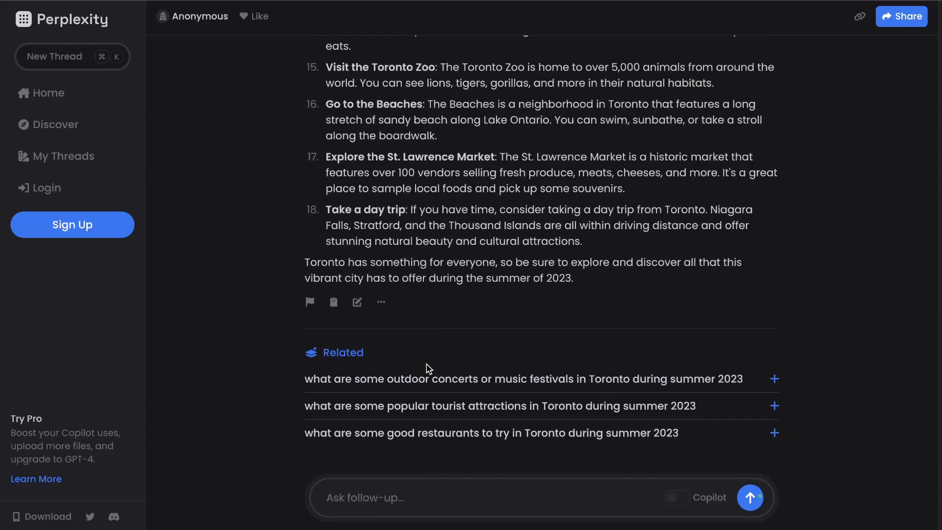
{"action": "scroll", "coordinate": [431, 279], "scroll_direction": "up", "scroll_amount": 6}
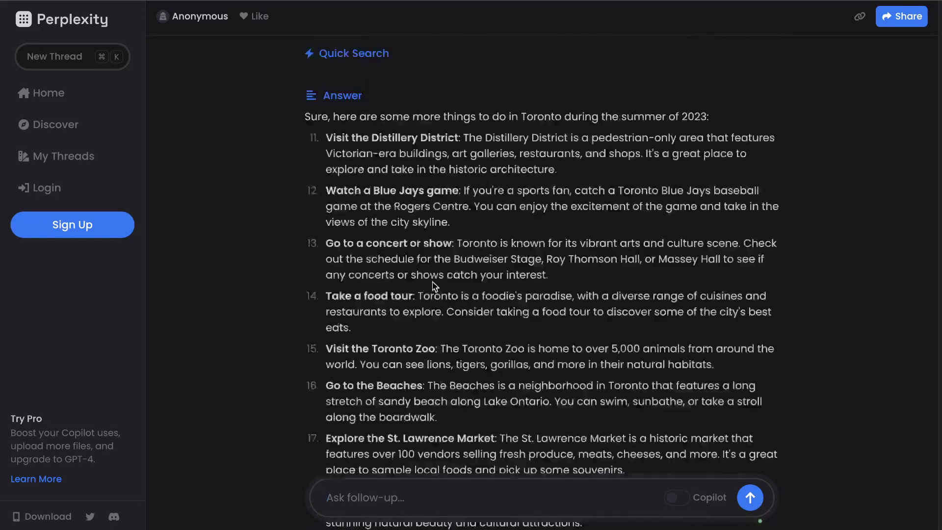
{"action": "scroll", "coordinate": [436, 286], "scroll_direction": "up", "scroll_amount": 5}
{"action": "scroll", "coordinate": [432, 281], "scroll_direction": "down", "scroll_amount": 8}
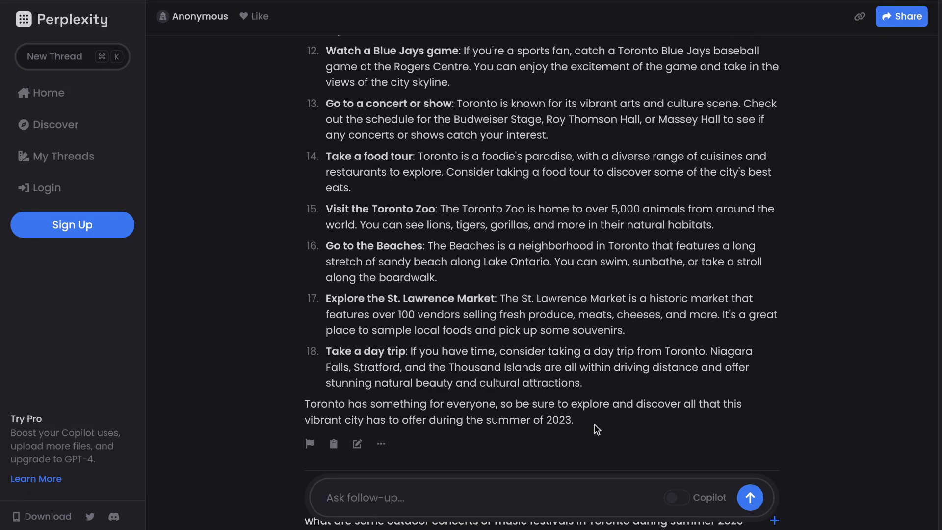
{"action": "left_click_drag", "start_coordinate": [595, 425], "coordinate": [303, 264]}
{"action": "scroll", "coordinate": [608, 388], "scroll_direction": "up", "scroll_amount": 20}
{"action": "scroll", "coordinate": [558, 381], "scroll_direction": "up", "scroll_amount": 5}
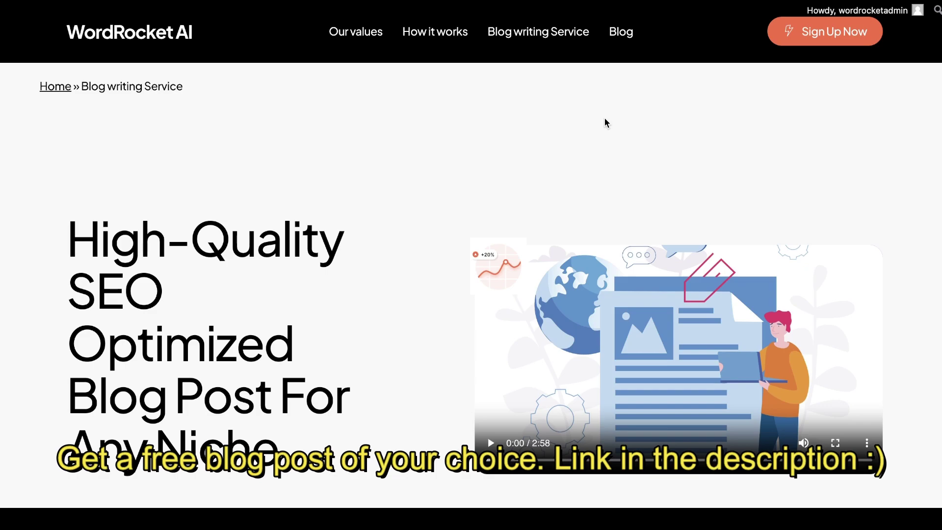
Scroll past WordRocket's pricing cards through the sample PDF, pages 1 to about 14.
{"action": "scroll", "coordinate": [604, 119], "scroll_direction": "down", "scroll_amount": 10}
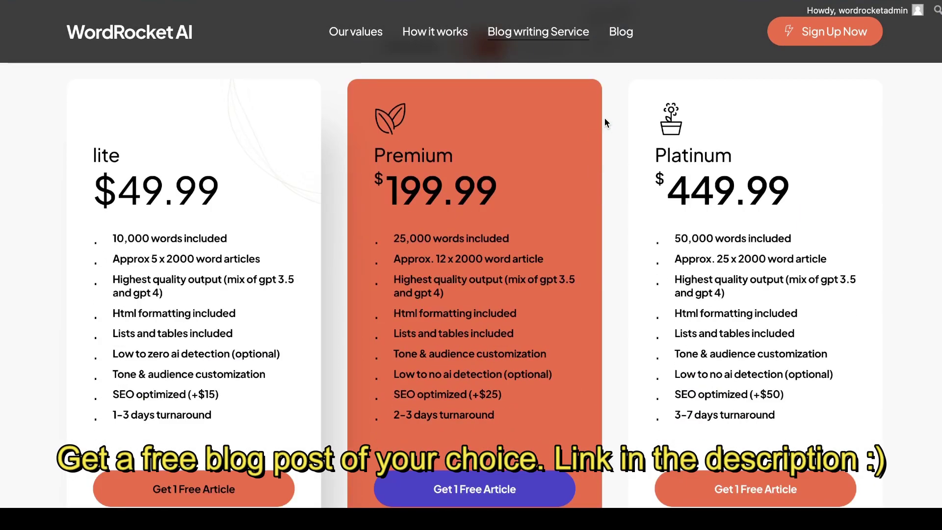
{"action": "scroll", "coordinate": [605, 123], "scroll_direction": "down", "scroll_amount": 15}
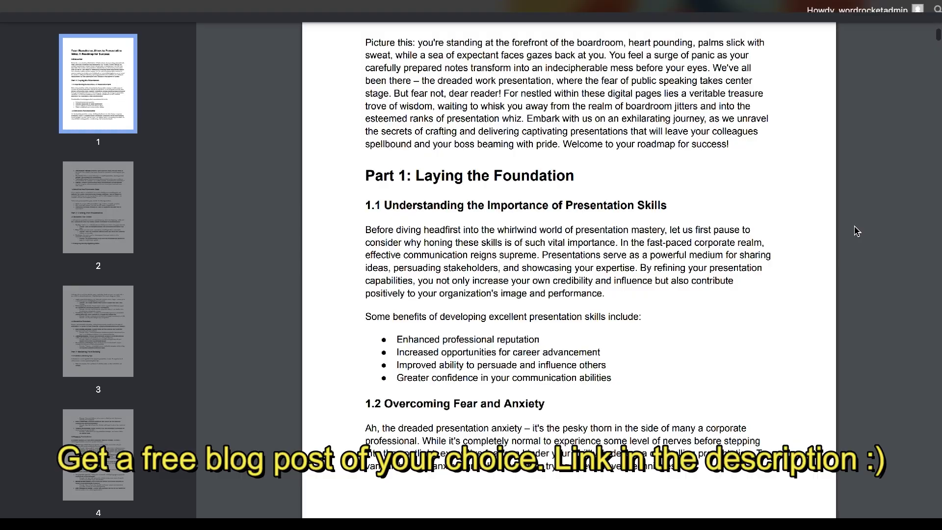
{"action": "scroll", "coordinate": [856, 231], "scroll_direction": "down", "scroll_amount": 20}
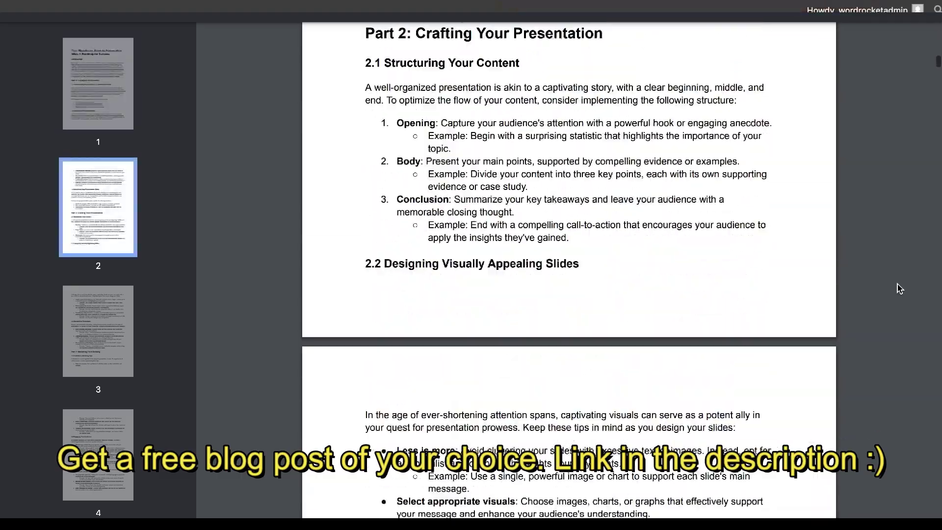
{"action": "scroll", "coordinate": [899, 288], "scroll_direction": "down", "scroll_amount": 15}
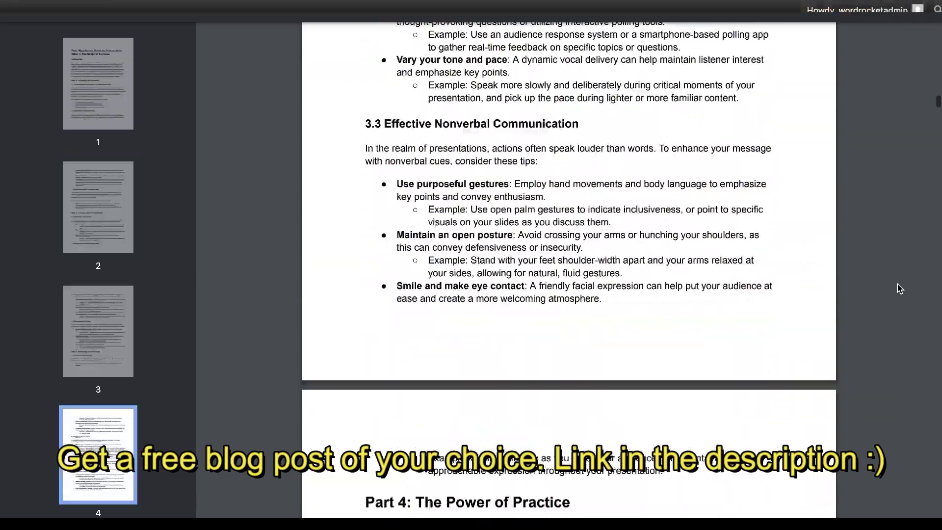
{"action": "scroll", "coordinate": [899, 288], "scroll_direction": "down", "scroll_amount": 15}
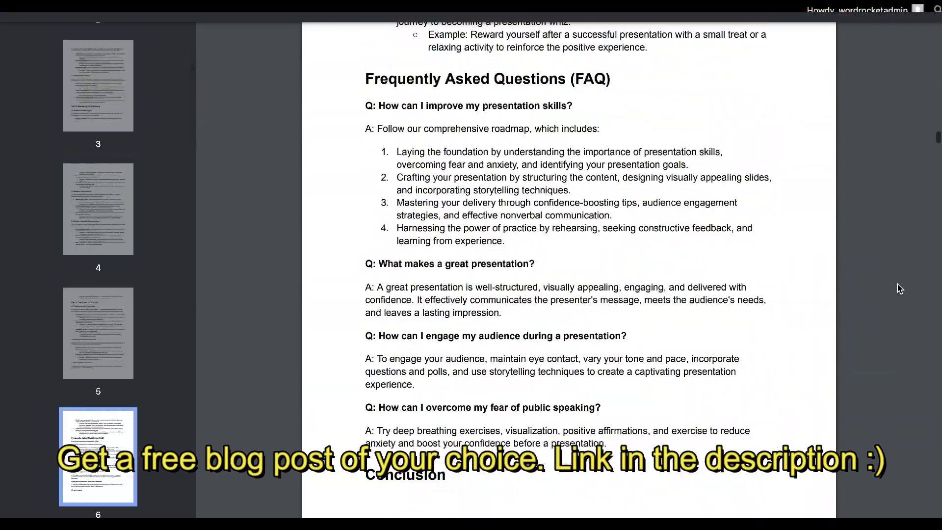
{"action": "scroll", "coordinate": [899, 288], "scroll_direction": "down", "scroll_amount": 15}
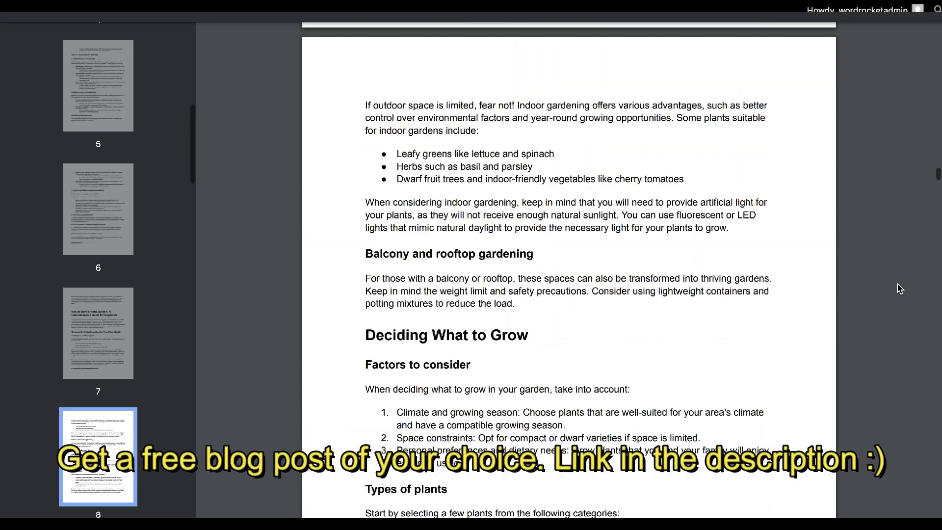
{"action": "scroll", "coordinate": [900, 288], "scroll_direction": "down", "scroll_amount": 15}
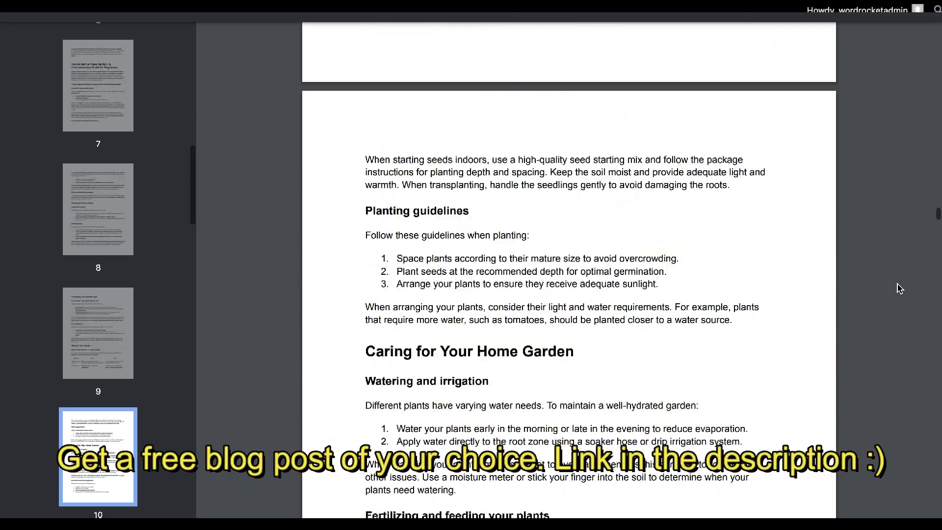
{"action": "scroll", "coordinate": [899, 289], "scroll_direction": "down", "scroll_amount": 15}
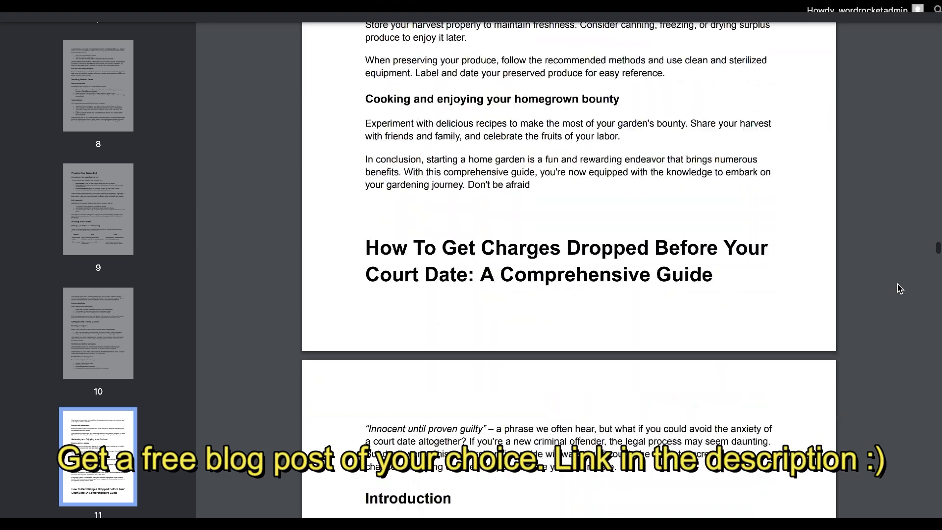
{"action": "scroll", "coordinate": [899, 288], "scroll_direction": "down", "scroll_amount": 15}
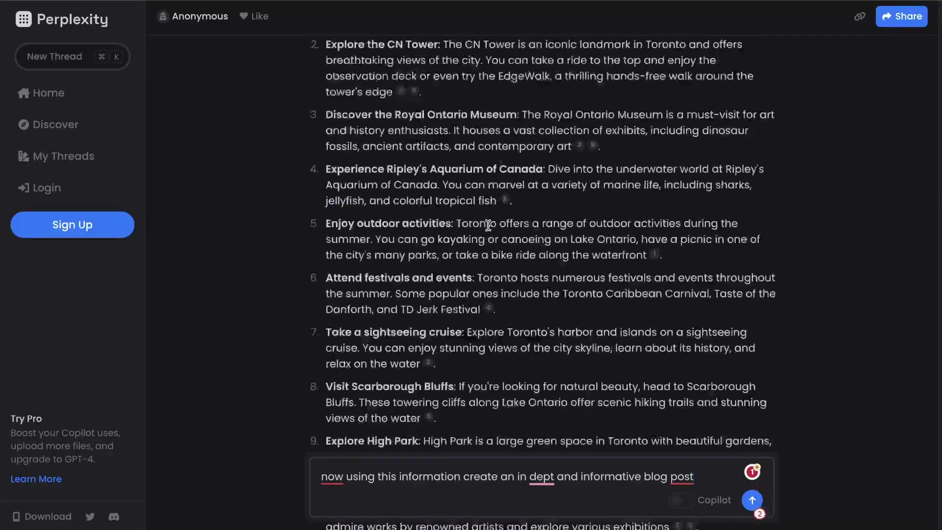
Submit the follow-up asking for an in-depth blog post from the Toronto findings.
{"action": "scroll", "coordinate": [487, 225], "scroll_direction": "up", "scroll_amount": 5}
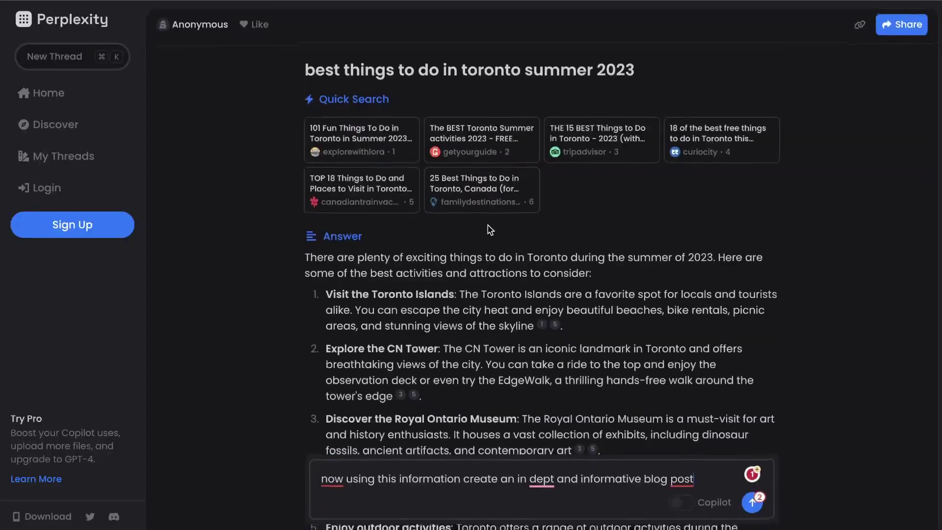
{"action": "scroll", "coordinate": [488, 226], "scroll_direction": "down", "scroll_amount": 10}
{"action": "scroll", "coordinate": [488, 225], "scroll_direction": "down", "scroll_amount": 8}
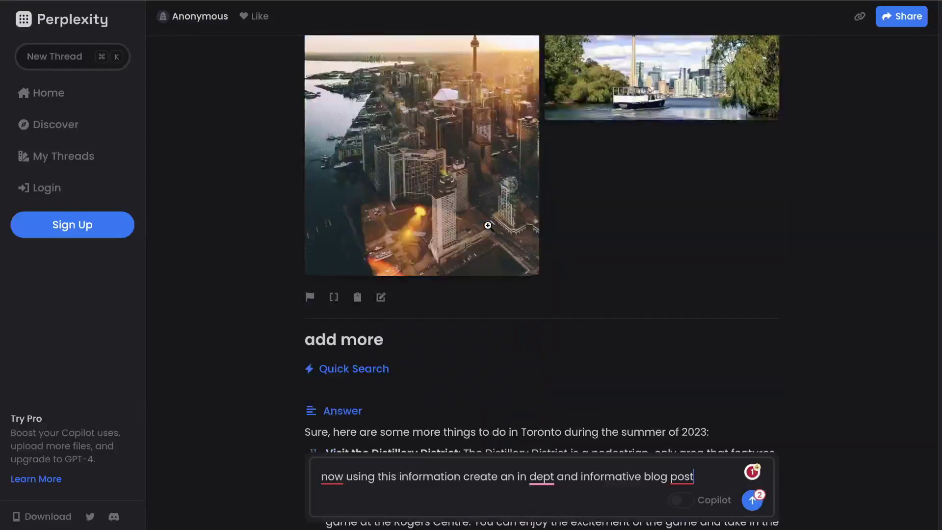
{"action": "scroll", "coordinate": [488, 225], "scroll_direction": "down", "scroll_amount": 20}
{"action": "scroll", "coordinate": [504, 200], "scroll_direction": "up", "scroll_amount": 3}
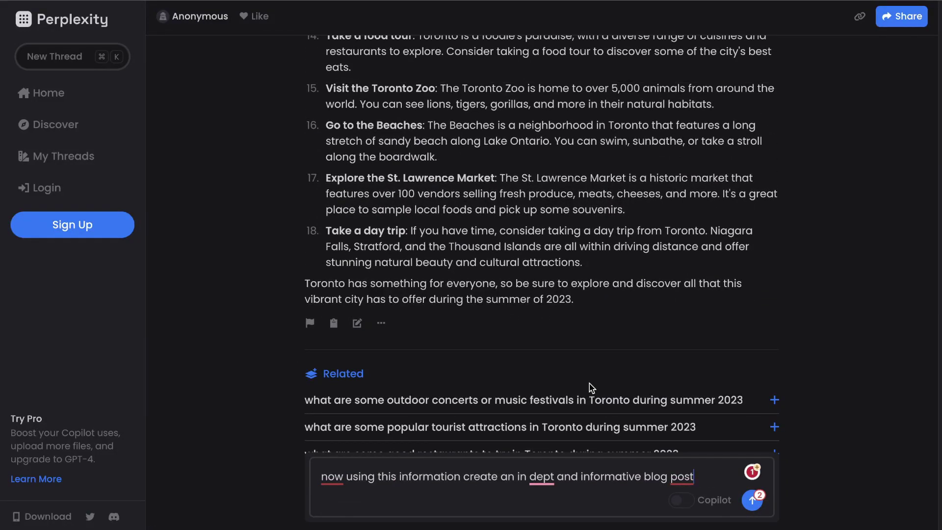
{"action": "key", "text": "Return"}
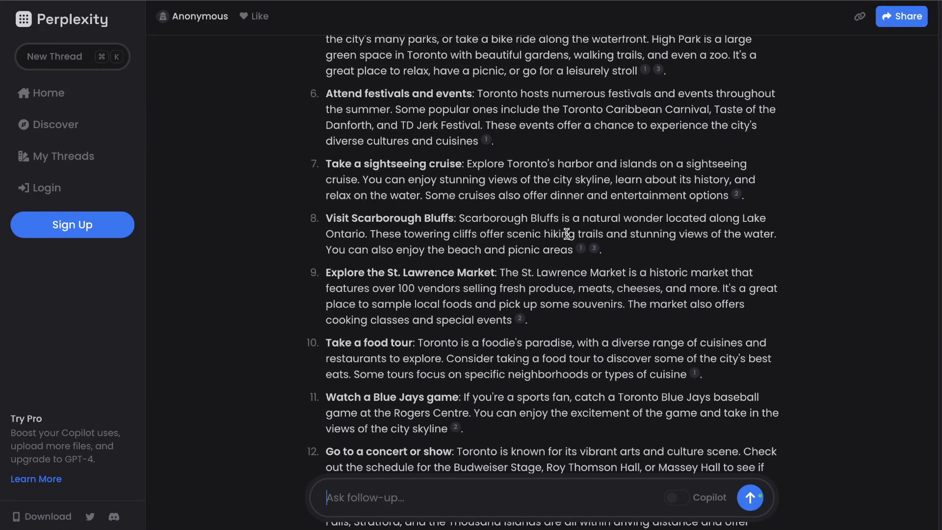
Select the Toronto activity lists from item 18 back up to item 1.
{"action": "scroll", "coordinate": [567, 234], "scroll_direction": "down", "scroll_amount": 2}
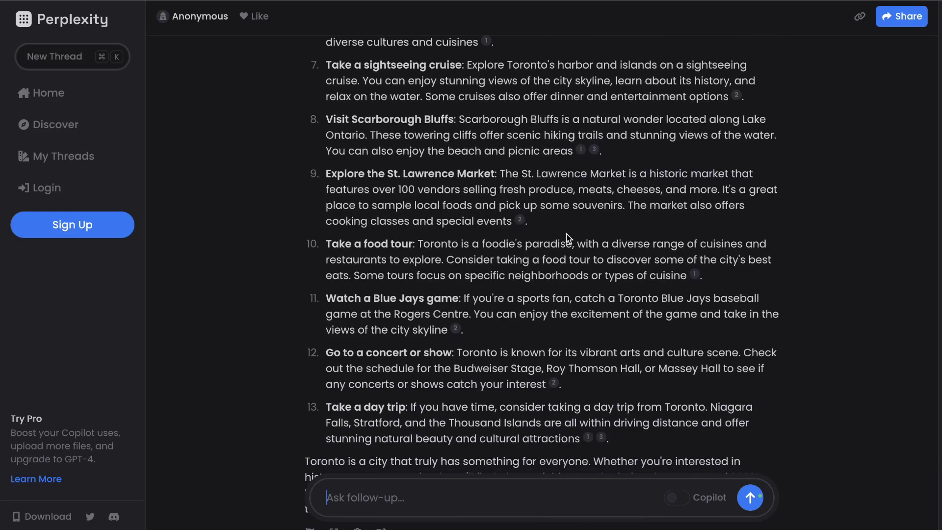
{"action": "scroll", "coordinate": [566, 234], "scroll_direction": "down", "scroll_amount": 7}
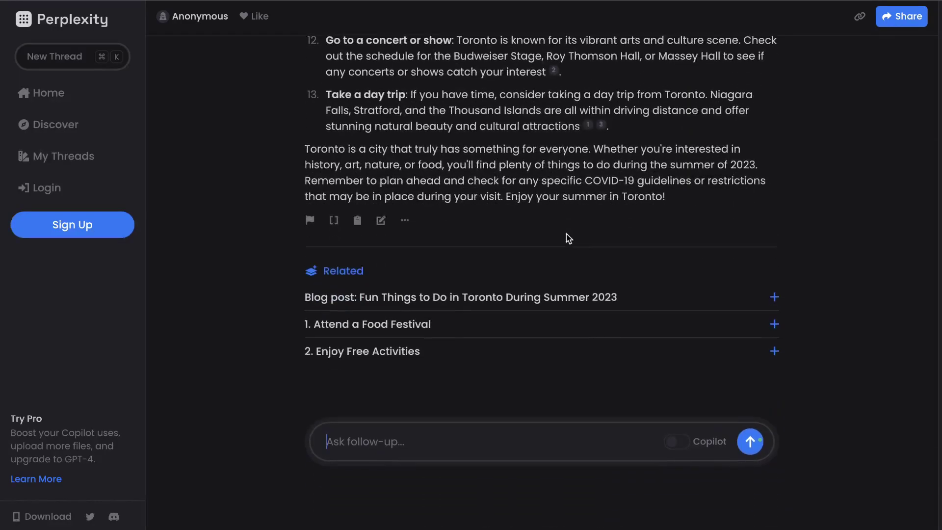
{"action": "scroll", "coordinate": [569, 236], "scroll_direction": "up", "scroll_amount": 2}
{"action": "scroll", "coordinate": [586, 253], "scroll_direction": "up", "scroll_amount": 20}
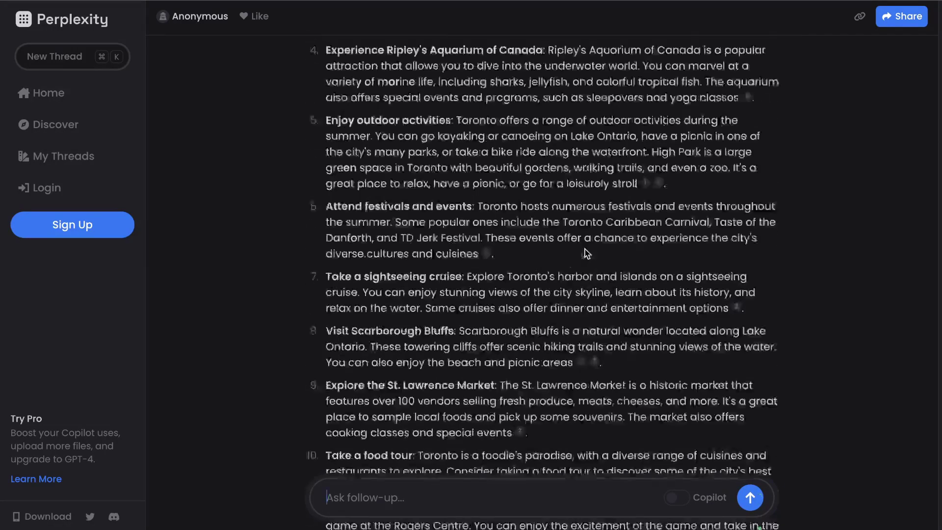
{"action": "scroll", "coordinate": [587, 253], "scroll_direction": "down", "scroll_amount": 16}
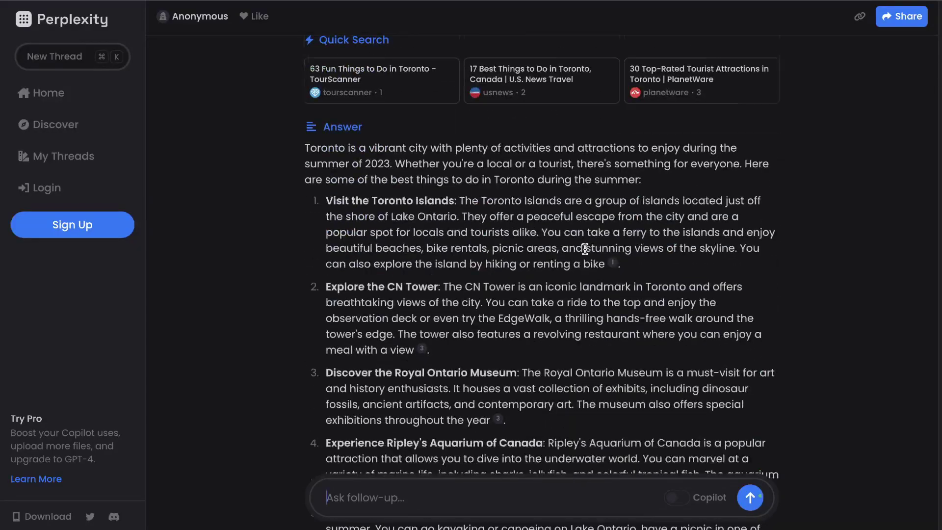
{"action": "scroll", "coordinate": [572, 252], "scroll_direction": "up", "scroll_amount": 12}
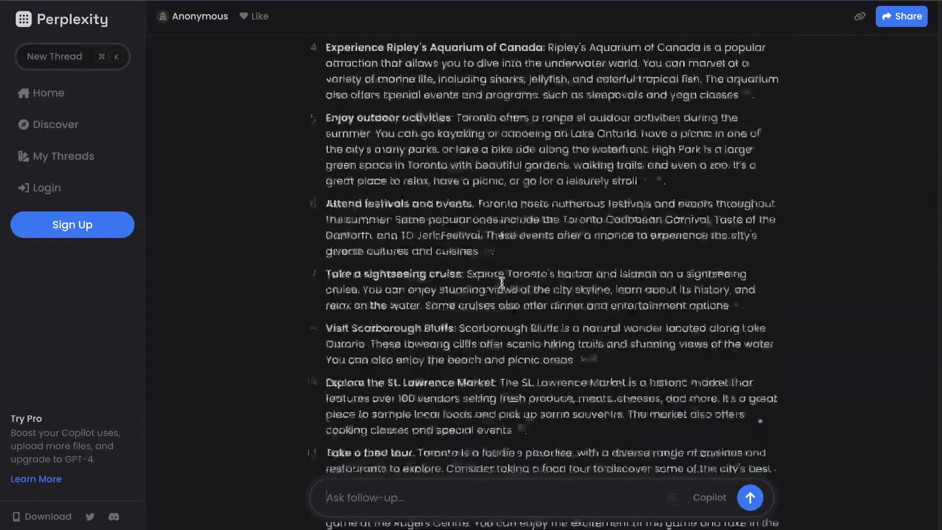
{"action": "scroll", "coordinate": [502, 283], "scroll_direction": "up", "scroll_amount": 5}
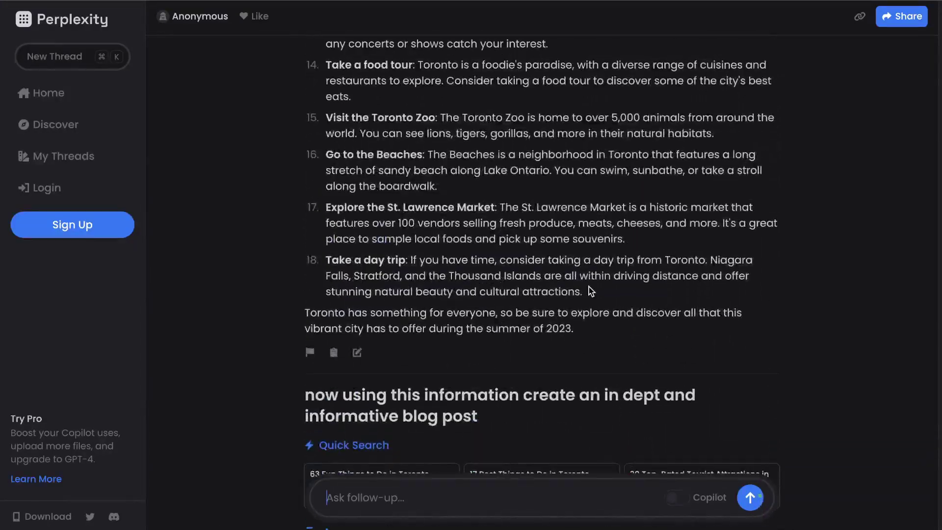
{"action": "left_click_drag", "start_coordinate": [591, 287], "coordinate": [326, 205]}
{"action": "scroll", "coordinate": [529, 213], "scroll_direction": "up", "scroll_amount": 1}
{"action": "scroll", "coordinate": [528, 213], "scroll_direction": "up", "scroll_amount": 20}
{"action": "left_click_drag", "start_coordinate": [529, 213], "coordinate": [382, 254]}
{"action": "scroll", "coordinate": [454, 233], "scroll_direction": "up", "scroll_amount": 4}
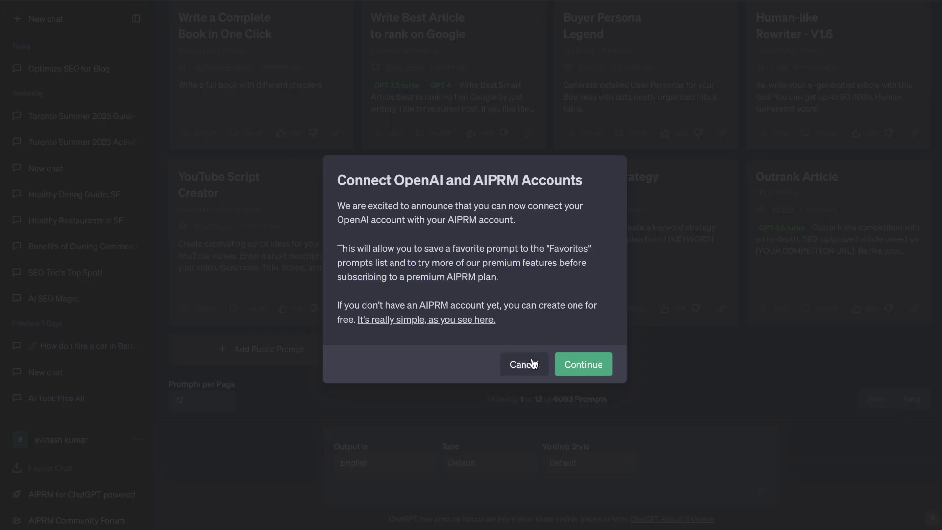
Dismiss the AIPRM account notice and switch ChatGPT to GPT-4 with Plugins.
{"action": "left_click", "coordinate": [533, 363]}
{"action": "left_click", "coordinate": [597, 39]}
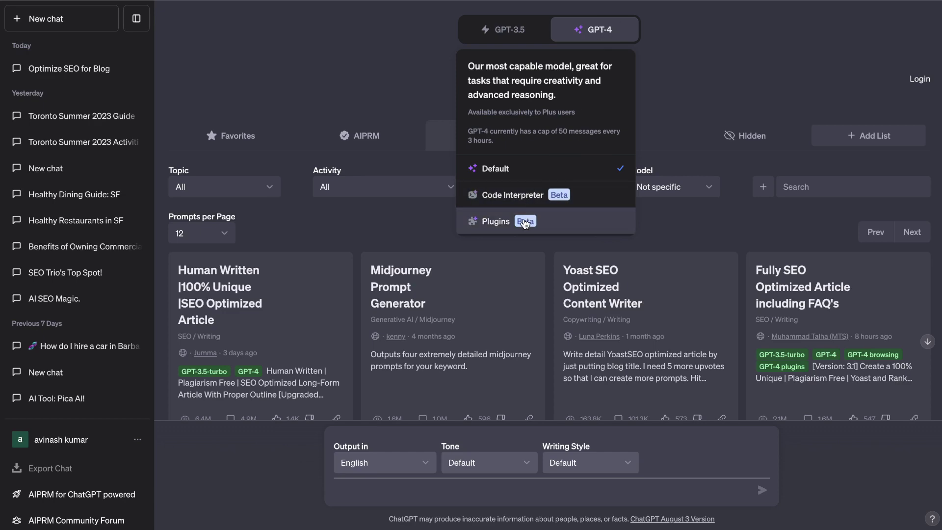
{"action": "left_click", "coordinate": [496, 220]}
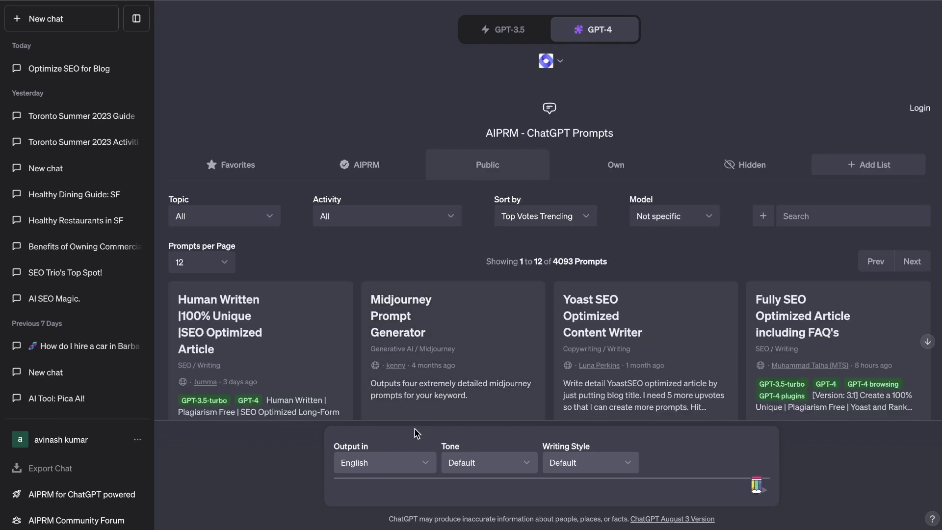
Send the pasted Toronto list with a request for more unmentioned summer 2023 activities.
{"action": "key", "text": "ctrl+v"}
{"action": "scroll", "coordinate": [419, 491], "scroll_direction": "up", "scroll_amount": 10}
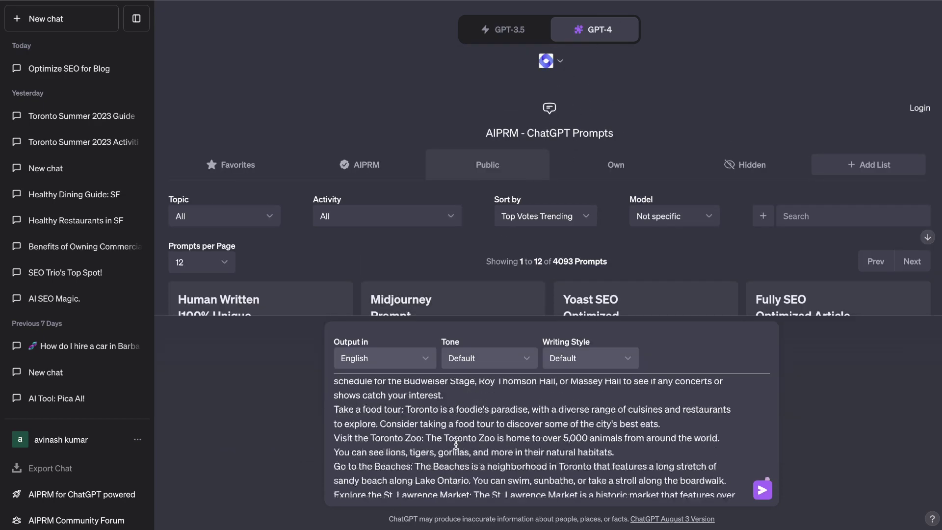
{"action": "scroll", "coordinate": [452, 440], "scroll_direction": "down", "scroll_amount": 10}
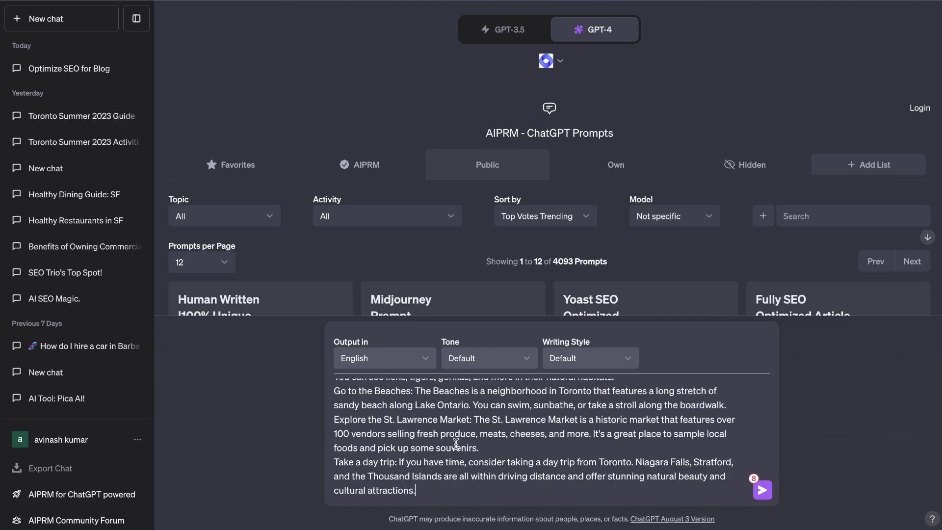
{"action": "scroll", "coordinate": [456, 444], "scroll_direction": "up", "scroll_amount": 5}
{"action": "type", "text": "i want you to do your own reasech and add more things to do in summer of 2023 that was not mentioned above"}
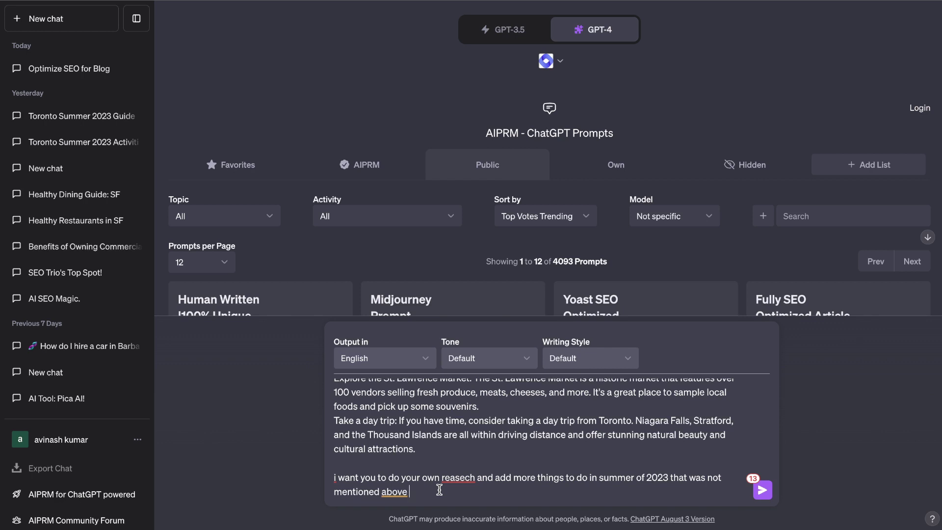
{"action": "key", "text": "Return"}
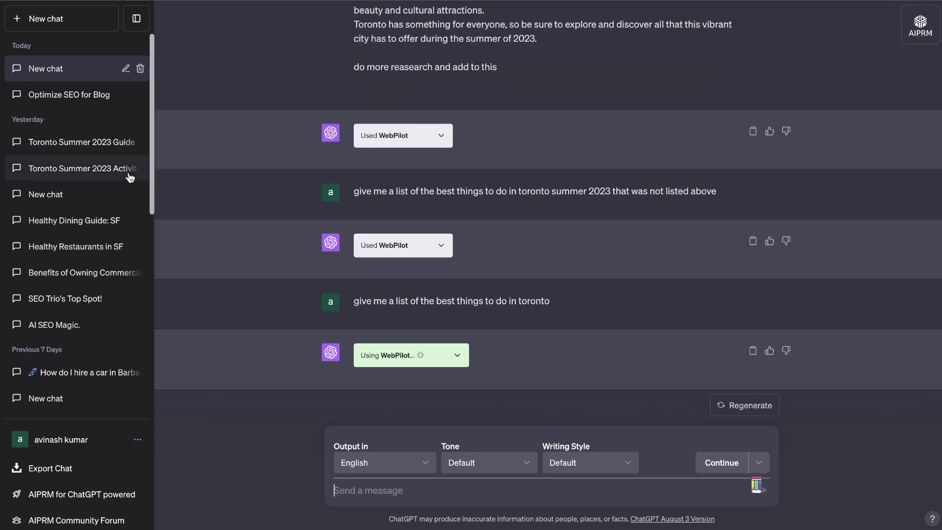
Open the earlier Toronto summer 2023 chat and scroll through the WebPilot reply.
{"action": "left_click", "coordinate": [100, 168]}
{"action": "scroll", "coordinate": [535, 170], "scroll_direction": "up", "scroll_amount": 20}
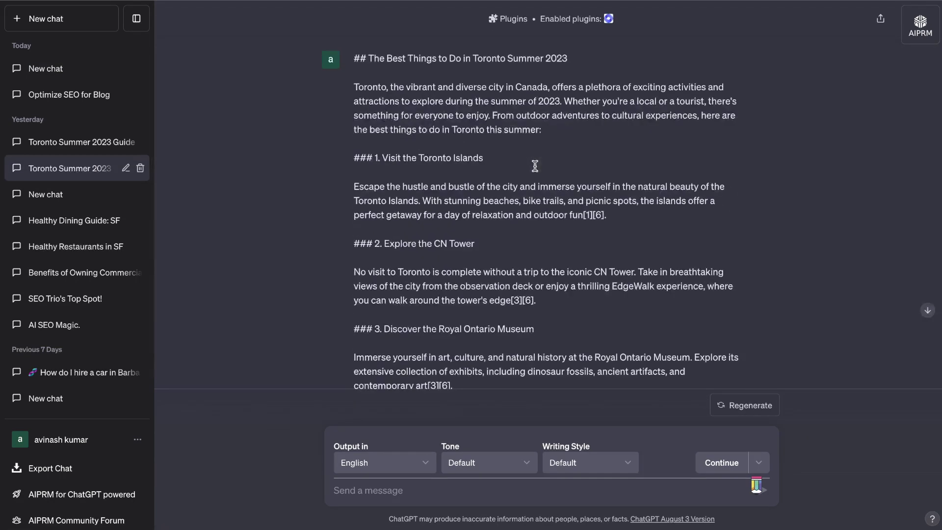
{"action": "scroll", "coordinate": [536, 170], "scroll_direction": "down", "scroll_amount": 7}
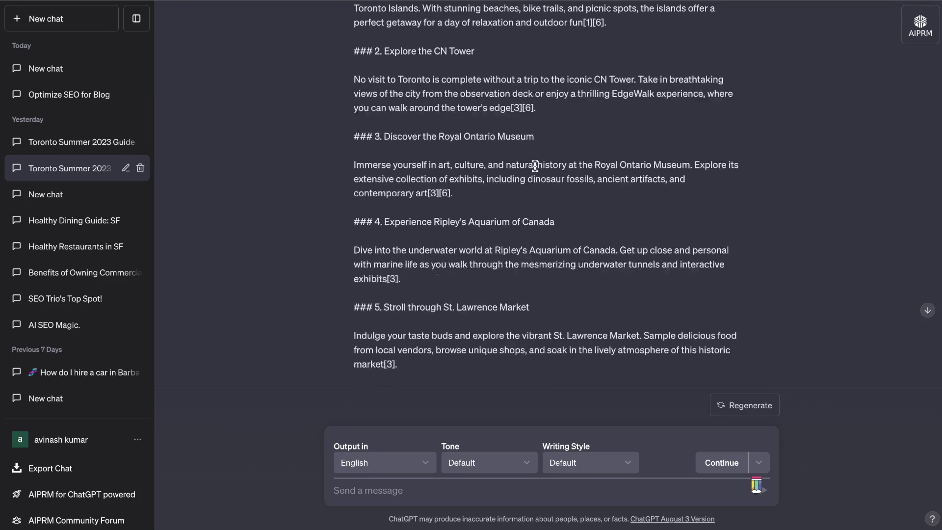
{"action": "scroll", "coordinate": [535, 166], "scroll_direction": "down", "scroll_amount": 6}
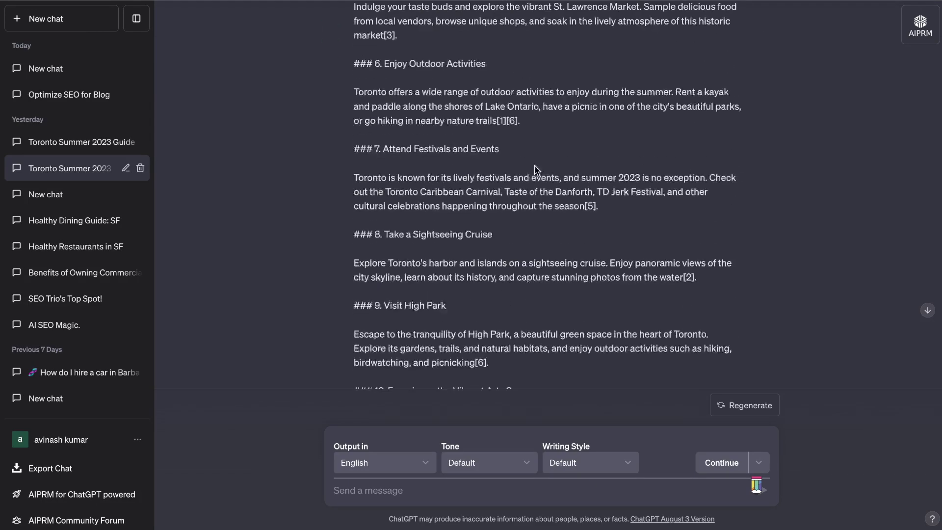
{"action": "scroll", "coordinate": [536, 170], "scroll_direction": "down", "scroll_amount": 7}
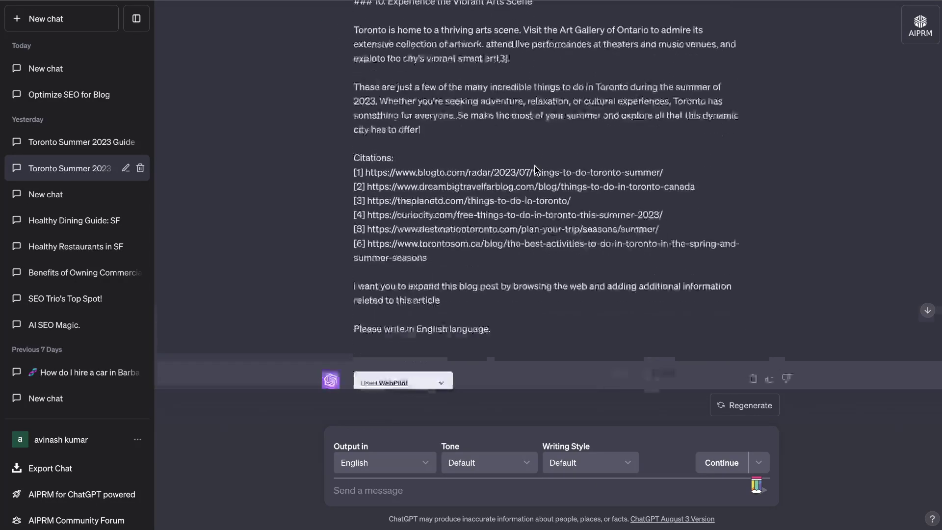
{"action": "scroll", "coordinate": [536, 171], "scroll_direction": "down", "scroll_amount": 1}
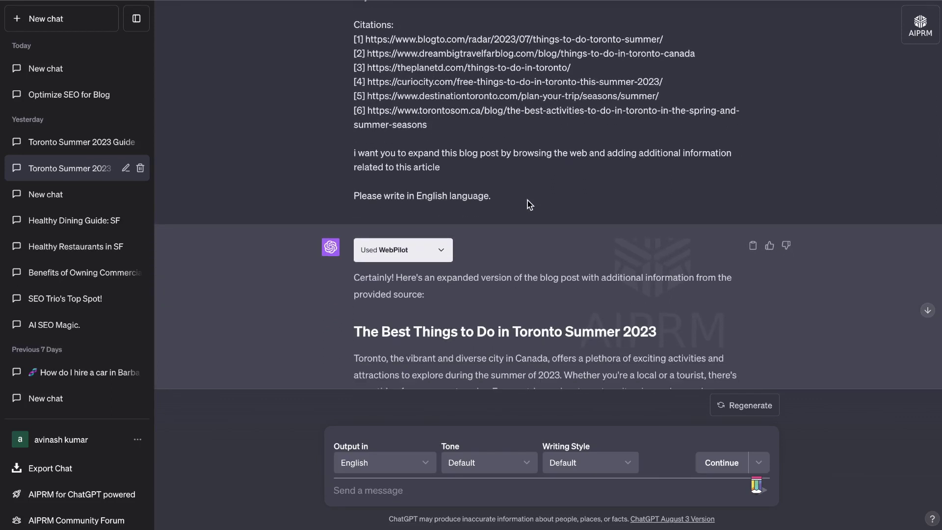
{"action": "scroll", "coordinate": [467, 214], "scroll_direction": "down", "scroll_amount": 1}
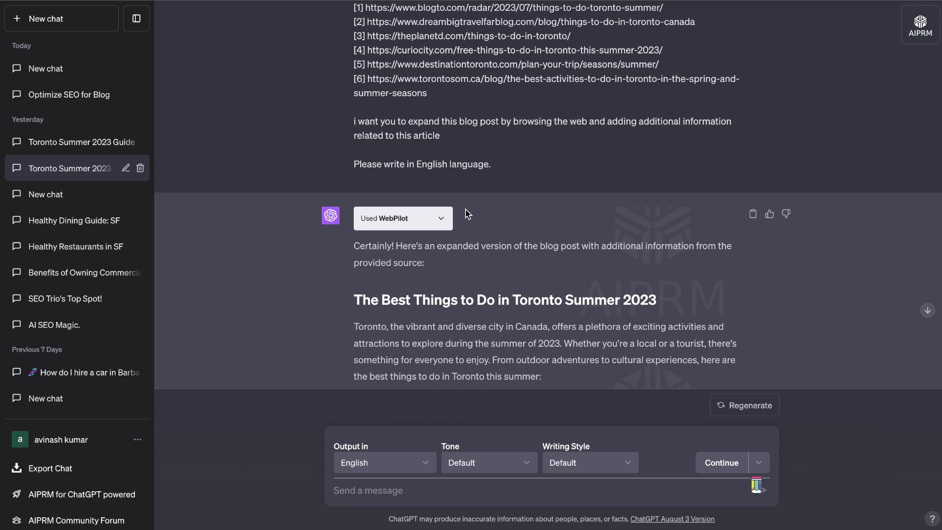
{"action": "scroll", "coordinate": [467, 213], "scroll_direction": "down", "scroll_amount": 1}
Select the reply from 'city has to offer!' back up to its first line.
{"action": "scroll", "coordinate": [465, 242], "scroll_direction": "down", "scroll_amount": 10}
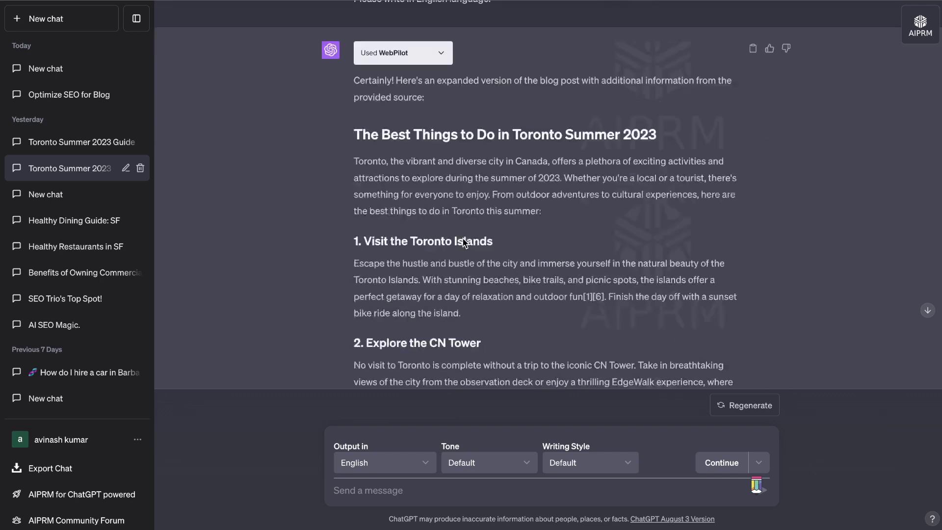
{"action": "scroll", "coordinate": [463, 238], "scroll_direction": "down", "scroll_amount": 2}
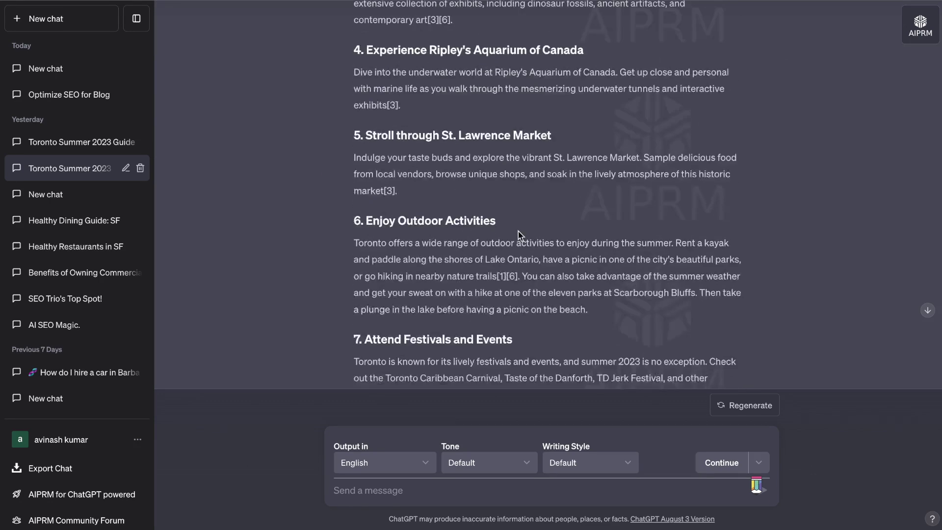
{"action": "scroll", "coordinate": [518, 231], "scroll_direction": "down", "scroll_amount": 20}
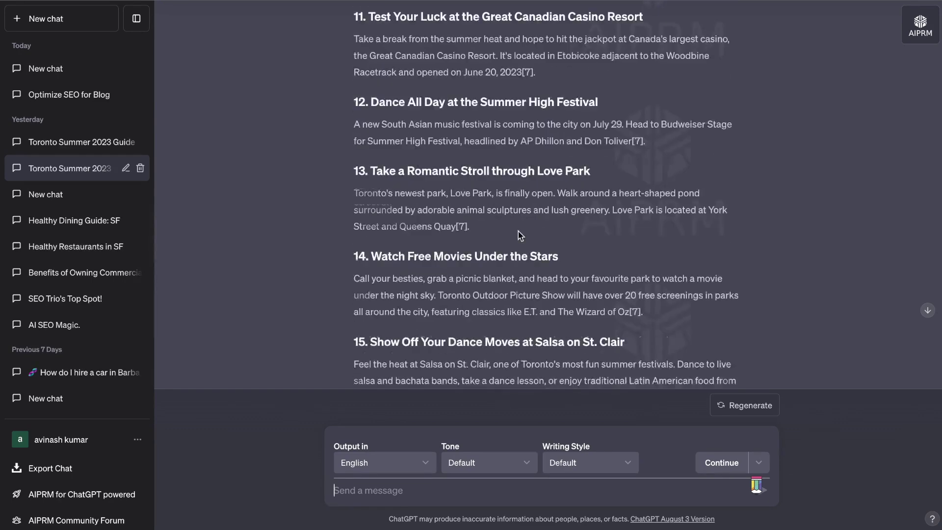
{"action": "scroll", "coordinate": [472, 218], "scroll_direction": "down", "scroll_amount": 4}
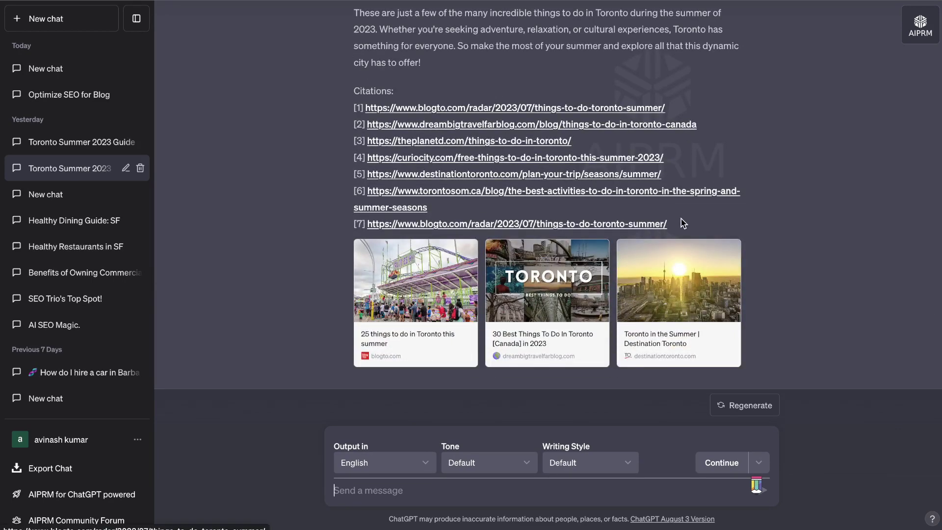
{"action": "scroll", "coordinate": [623, 221], "scroll_direction": "up", "scroll_amount": 5}
{"action": "left_click_drag", "start_coordinate": [453, 298], "coordinate": [357, 333]}
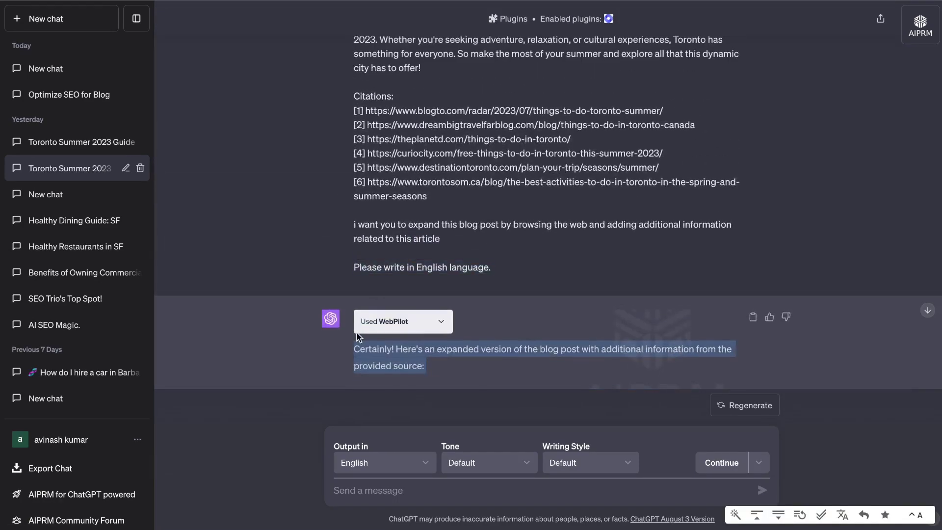
{"action": "scroll", "coordinate": [355, 333], "scroll_direction": "down", "scroll_amount": 1}
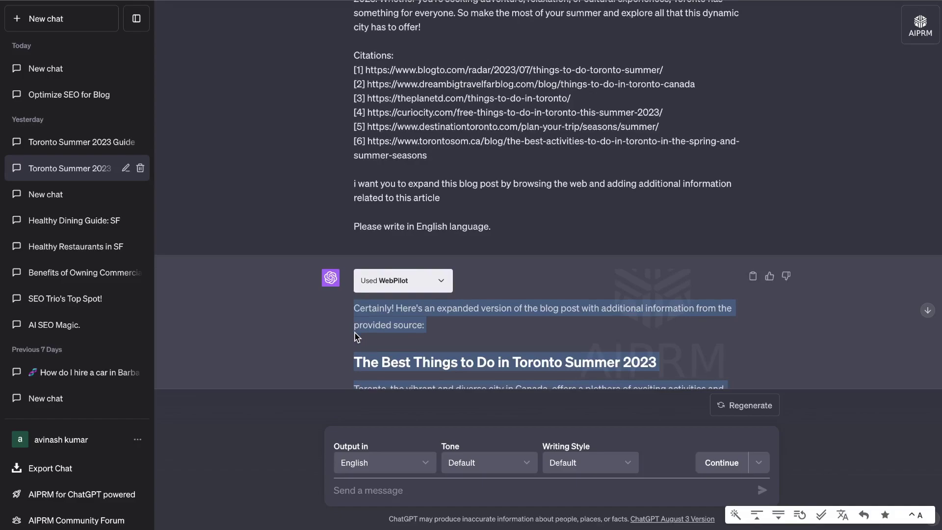
Open the Toronto Summer 2023 Guide conversation and review its expanded sections.
{"action": "left_click", "coordinate": [142, 143]}
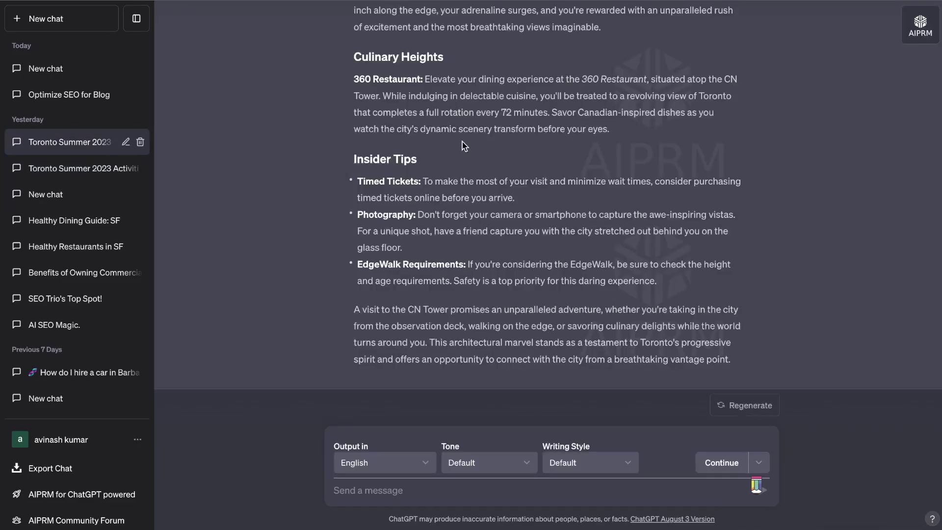
{"action": "scroll", "coordinate": [462, 142], "scroll_direction": "up", "scroll_amount": 15}
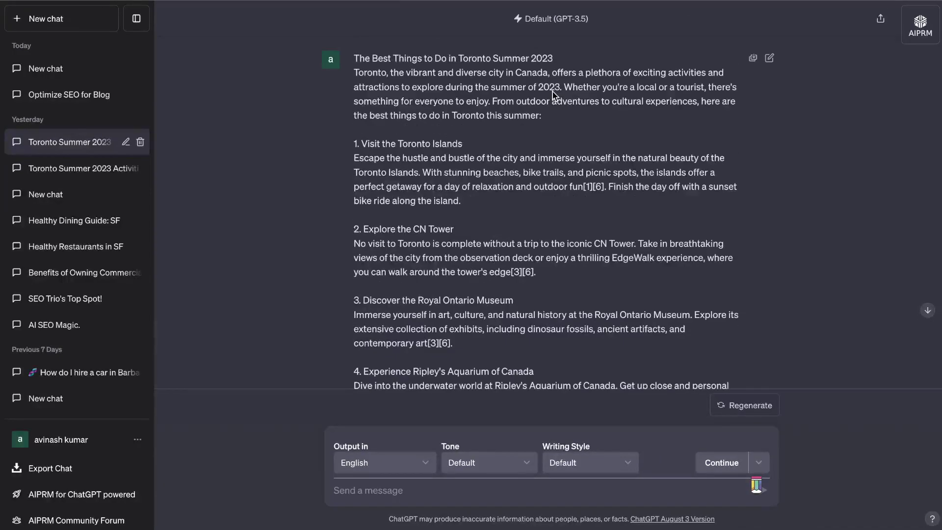
{"action": "scroll", "coordinate": [553, 91], "scroll_direction": "down", "scroll_amount": 20}
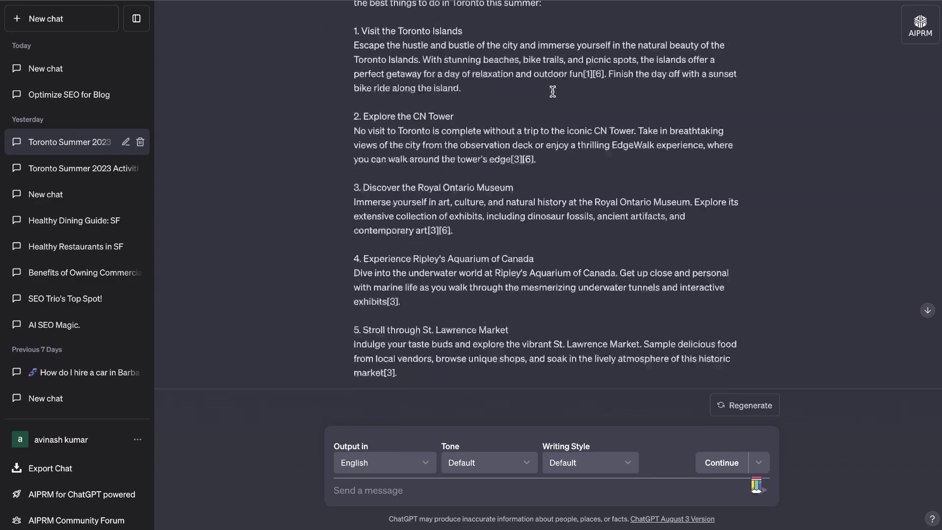
{"action": "scroll", "coordinate": [553, 93], "scroll_direction": "down", "scroll_amount": 3}
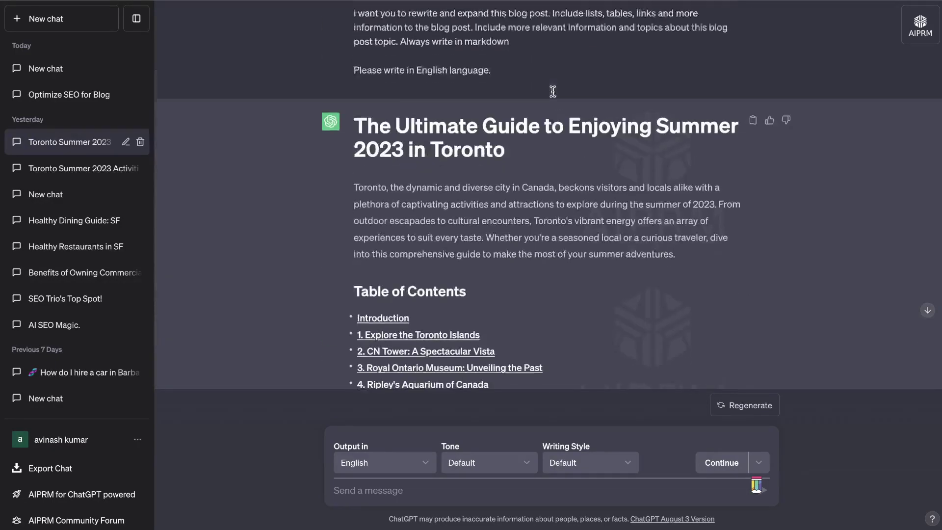
{"action": "scroll", "coordinate": [549, 90], "scroll_direction": "up", "scroll_amount": 20}
{"action": "scroll", "coordinate": [545, 147], "scroll_direction": "down", "scroll_amount": 20}
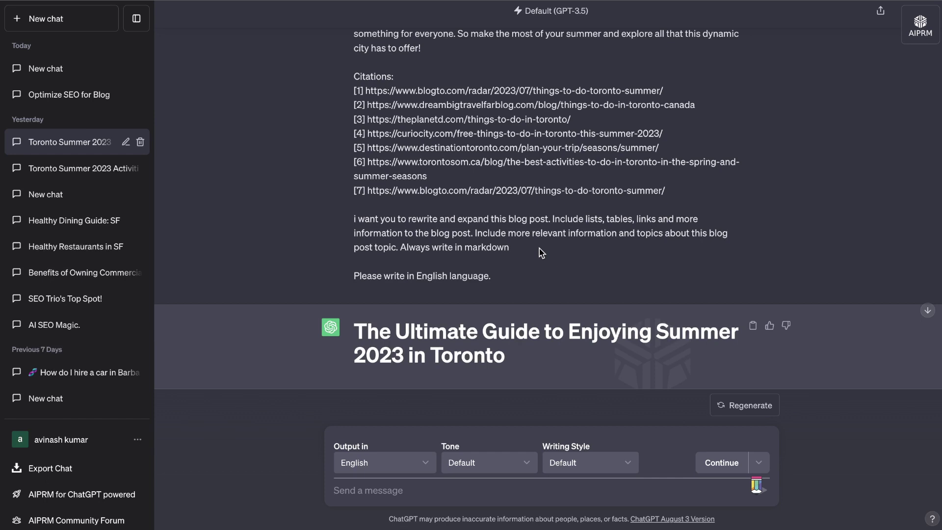
{"action": "scroll", "coordinate": [540, 251], "scroll_direction": "down", "scroll_amount": 1}
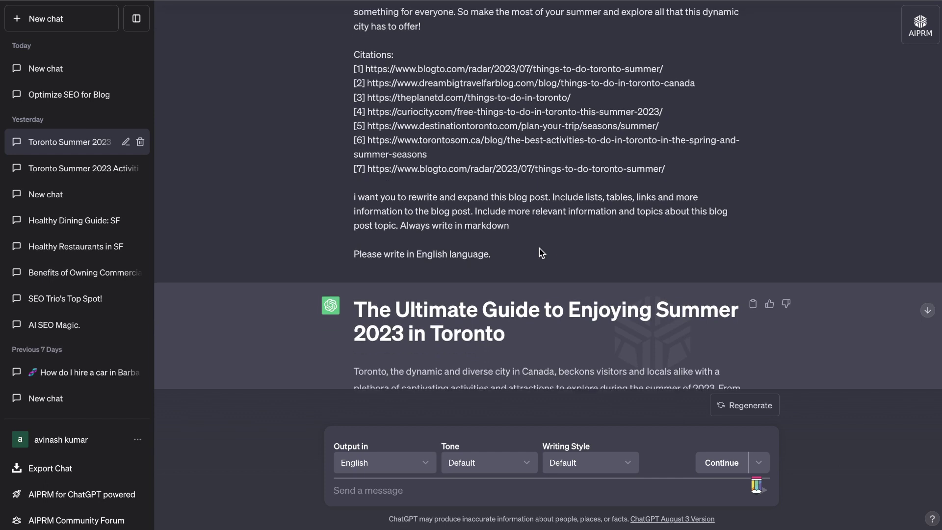
{"action": "scroll", "coordinate": [539, 249], "scroll_direction": "down", "scroll_amount": 1}
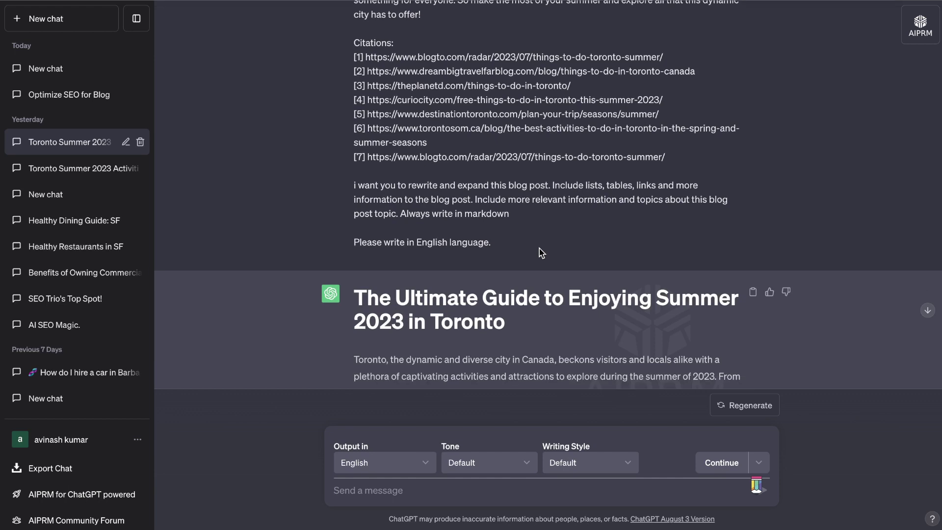
{"action": "scroll", "coordinate": [539, 248], "scroll_direction": "down", "scroll_amount": 2}
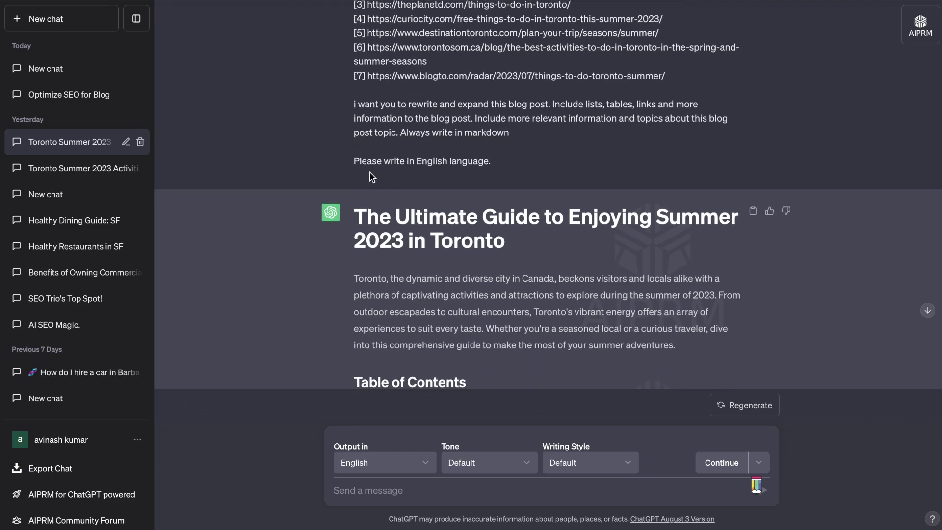
{"action": "scroll", "coordinate": [453, 182], "scroll_direction": "down", "scroll_amount": 2}
{"action": "scroll", "coordinate": [521, 180], "scroll_direction": "up", "scroll_amount": 3}
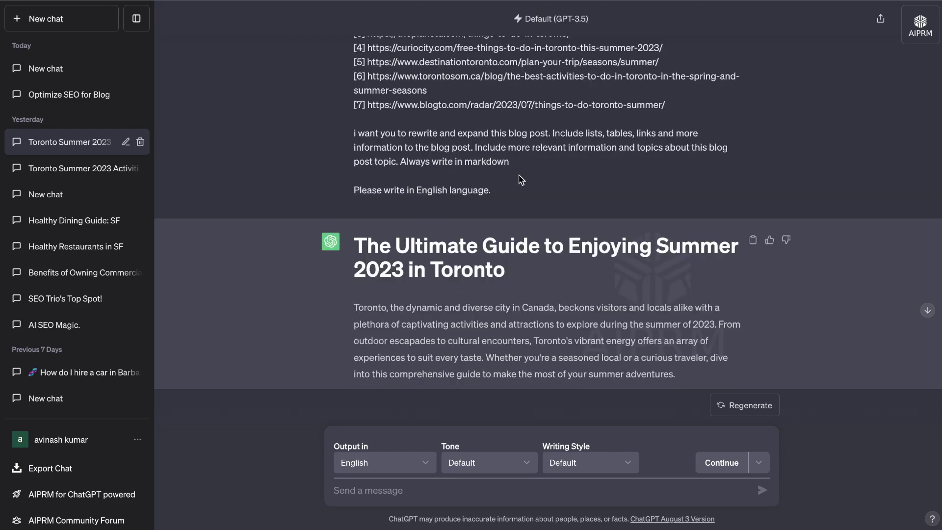
{"action": "scroll", "coordinate": [521, 180], "scroll_direction": "down", "scroll_amount": 3}
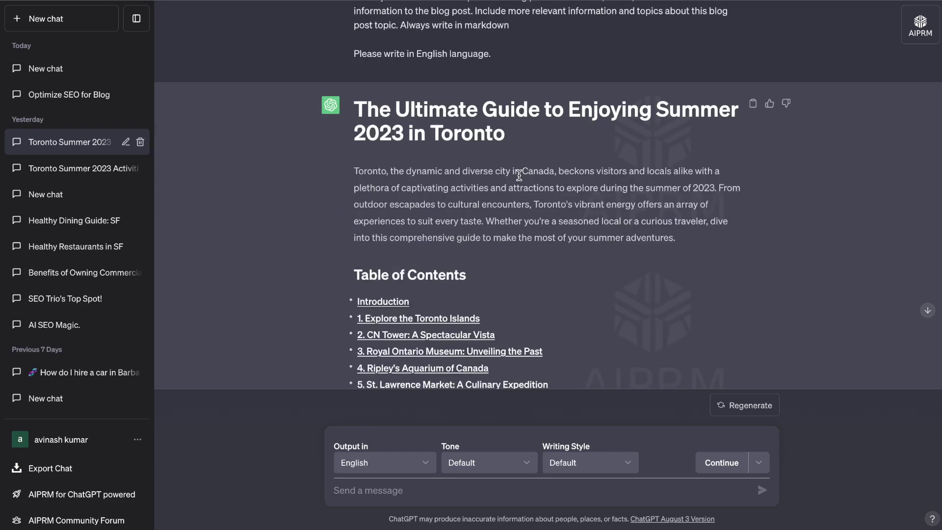
{"action": "scroll", "coordinate": [519, 175], "scroll_direction": "down", "scroll_amount": 1}
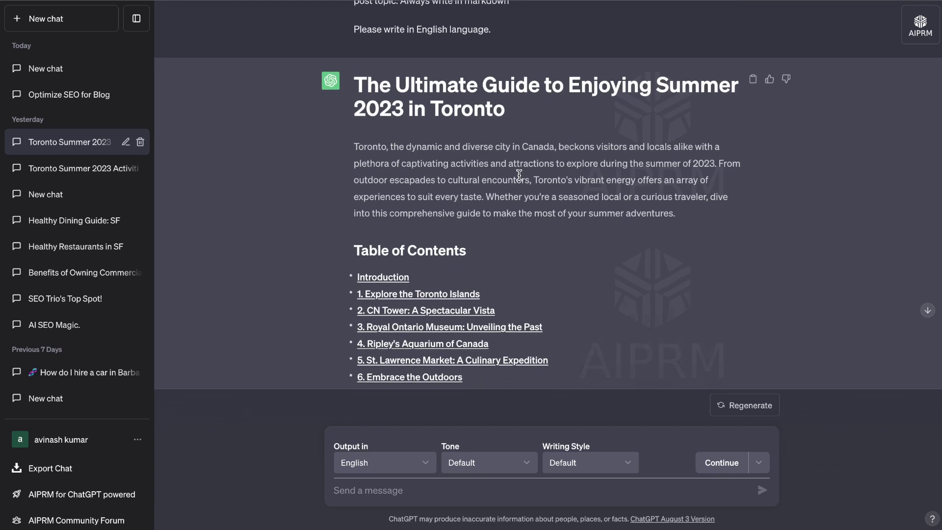
{"action": "scroll", "coordinate": [520, 177], "scroll_direction": "down", "scroll_amount": 2}
{"action": "scroll", "coordinate": [521, 180], "scroll_direction": "down", "scroll_amount": 5}
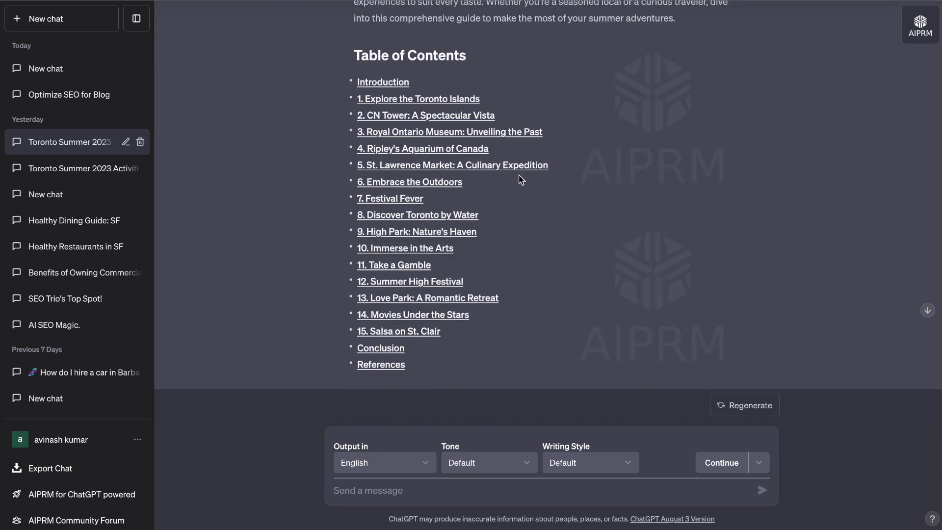
{"action": "scroll", "coordinate": [521, 174], "scroll_direction": "up", "scroll_amount": 2}
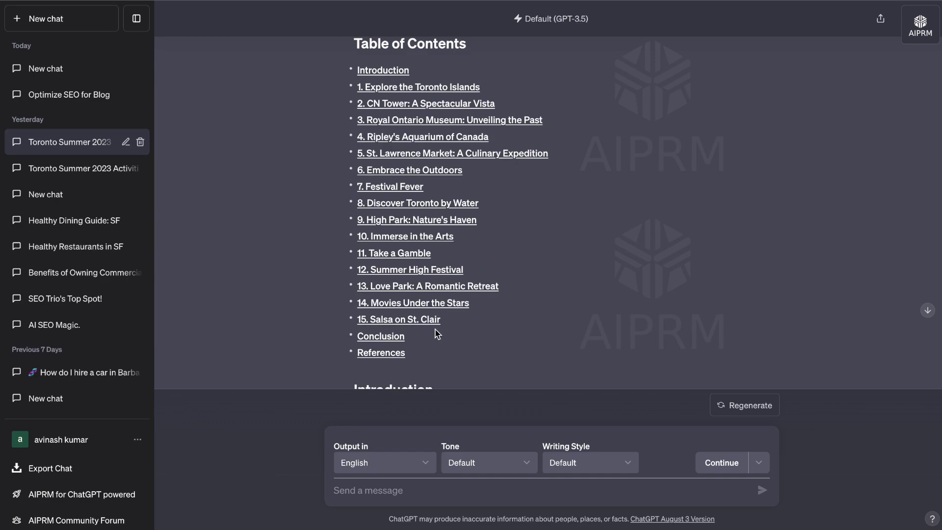
{"action": "scroll", "coordinate": [437, 334], "scroll_direction": "down", "scroll_amount": 15}
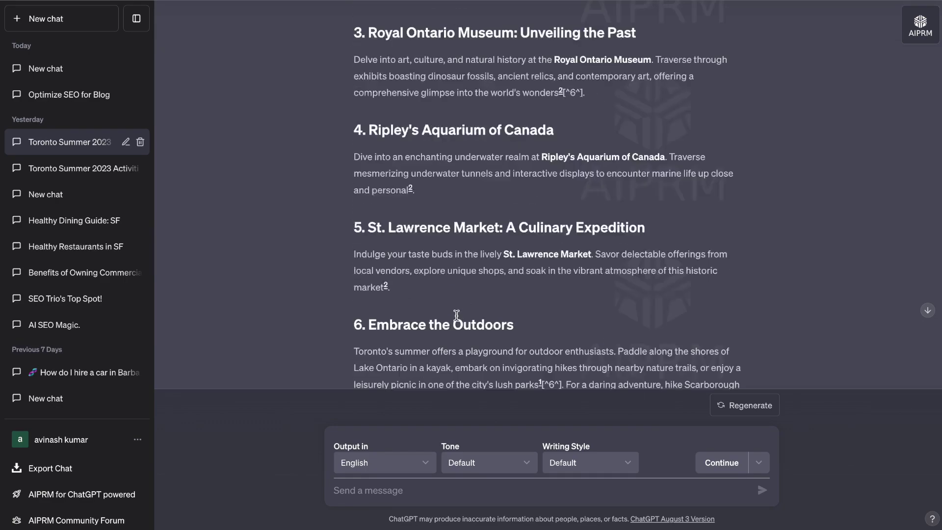
{"action": "scroll", "coordinate": [456, 315], "scroll_direction": "down", "scroll_amount": 9}
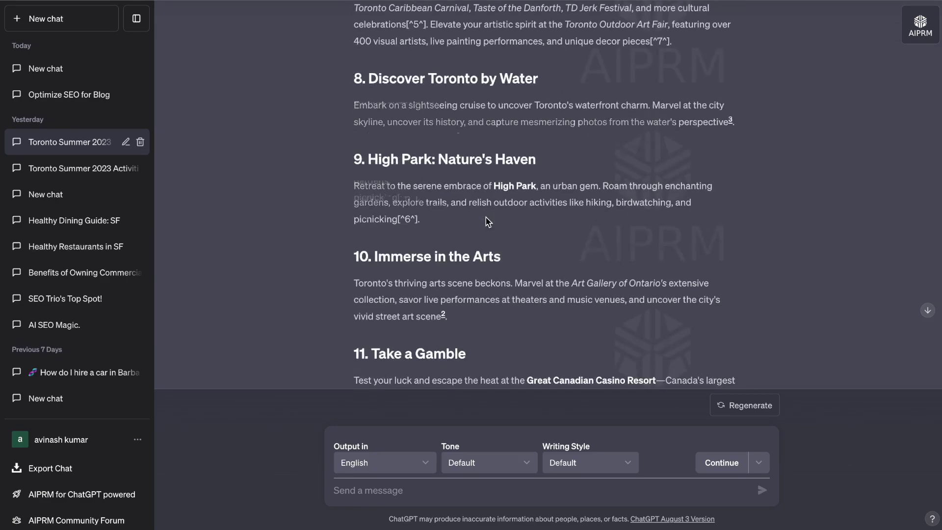
{"action": "scroll", "coordinate": [488, 221], "scroll_direction": "down", "scroll_amount": 17}
{"action": "scroll", "coordinate": [486, 218], "scroll_direction": "up", "scroll_amount": 8}
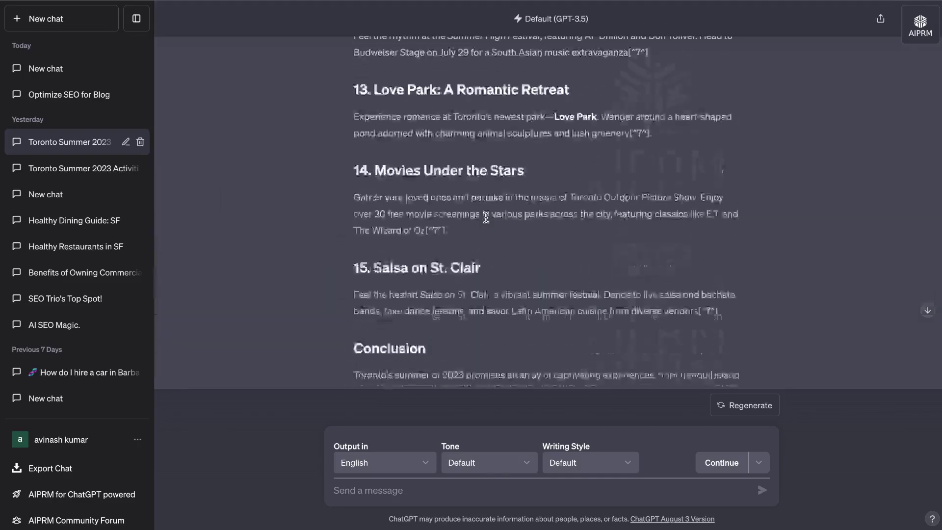
{"action": "scroll", "coordinate": [486, 217], "scroll_direction": "up", "scroll_amount": 17}
{"action": "scroll", "coordinate": [486, 218], "scroll_direction": "down", "scroll_amount": 11}
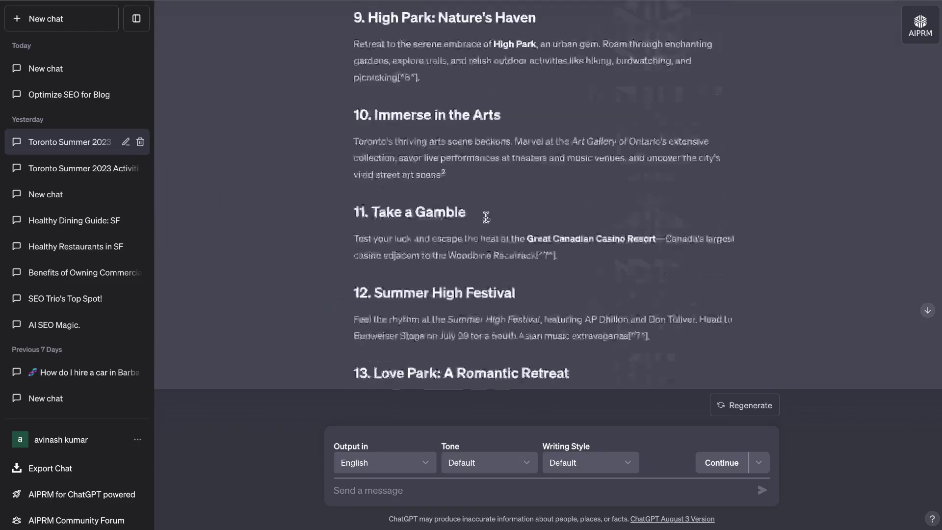
{"action": "scroll", "coordinate": [485, 217], "scroll_direction": "down", "scroll_amount": 10}
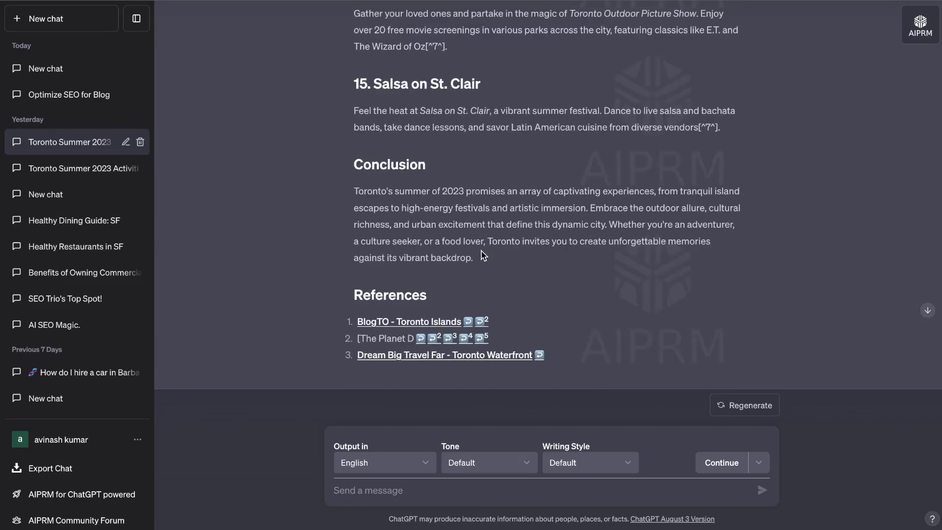
Highlight a stretch of the guide text, then clear that selection.
{"action": "left_click_drag", "start_coordinate": [483, 256], "coordinate": [466, 30]}
{"action": "scroll", "coordinate": [484, 235], "scroll_direction": "up", "scroll_amount": 20}
{"action": "scroll", "coordinate": [460, 200], "scroll_direction": "down", "scroll_amount": 18}
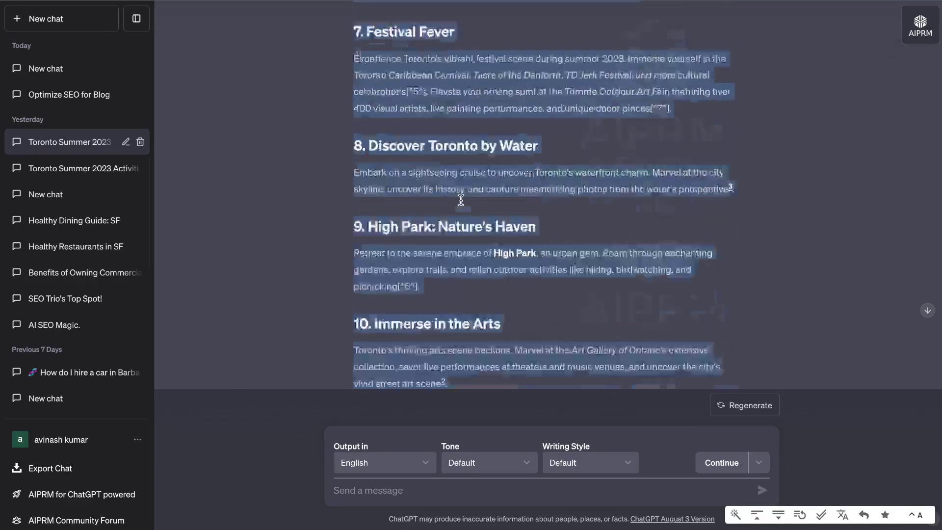
{"action": "scroll", "coordinate": [461, 200], "scroll_direction": "down", "scroll_amount": 20}
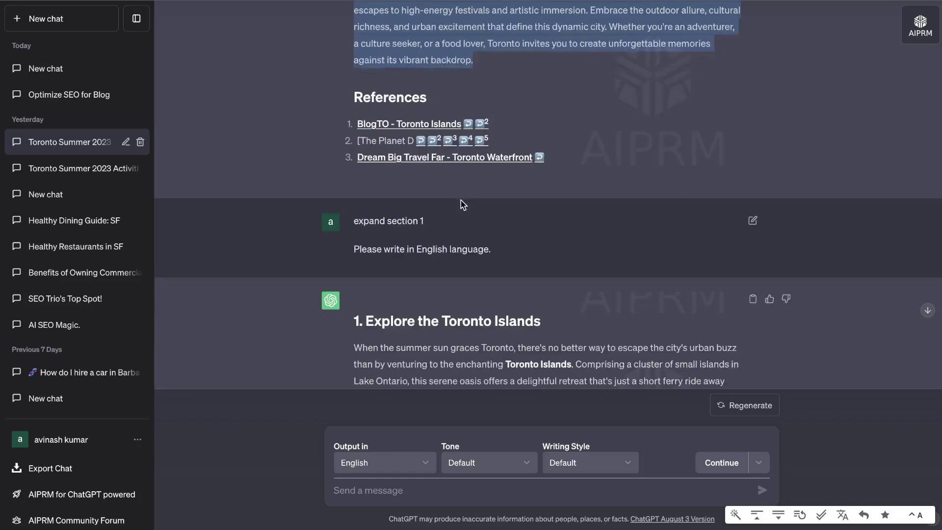
{"action": "left_click", "coordinate": [504, 213]}
Select the whole '2. CN Tower: A Spectacular Vista' section text.
{"action": "scroll", "coordinate": [504, 213], "scroll_direction": "down", "scroll_amount": 2}
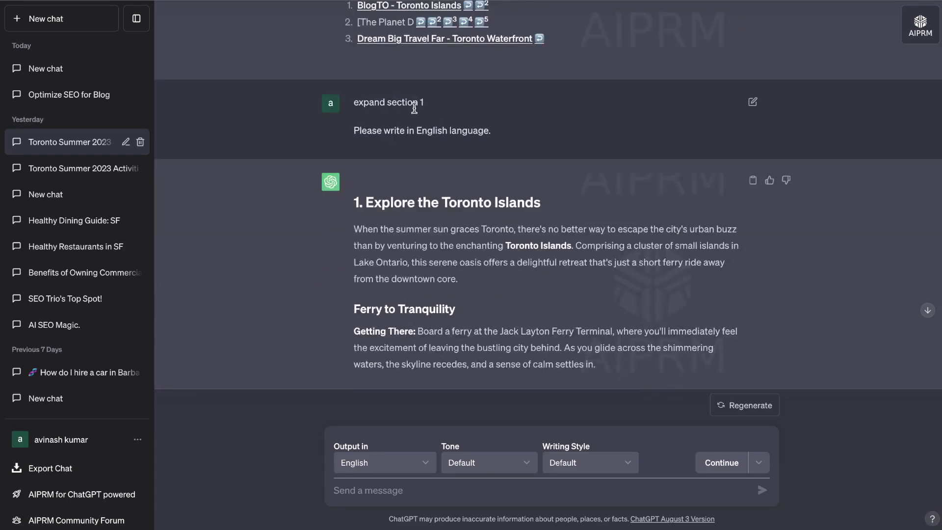
{"action": "scroll", "coordinate": [437, 152], "scroll_direction": "down", "scroll_amount": 1}
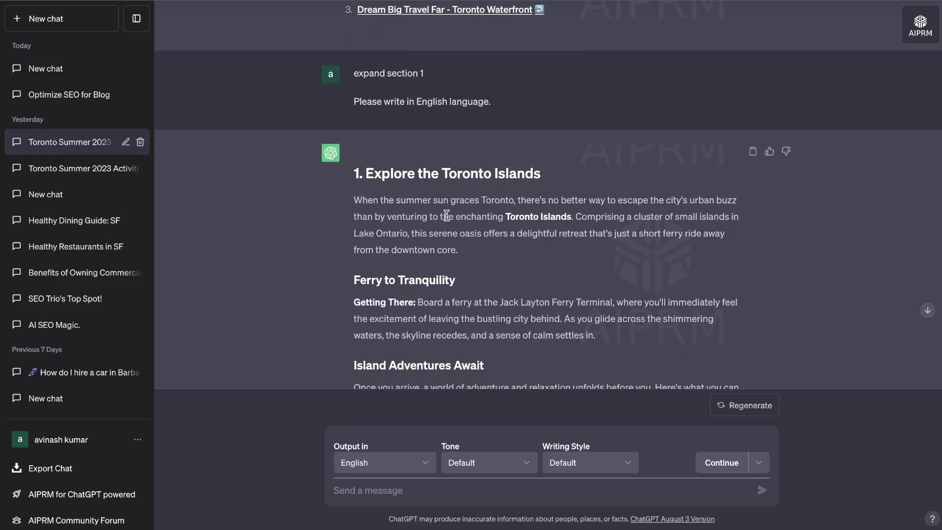
{"action": "scroll", "coordinate": [442, 211], "scroll_direction": "up", "scroll_amount": 1}
{"action": "scroll", "coordinate": [447, 220], "scroll_direction": "up", "scroll_amount": 15}
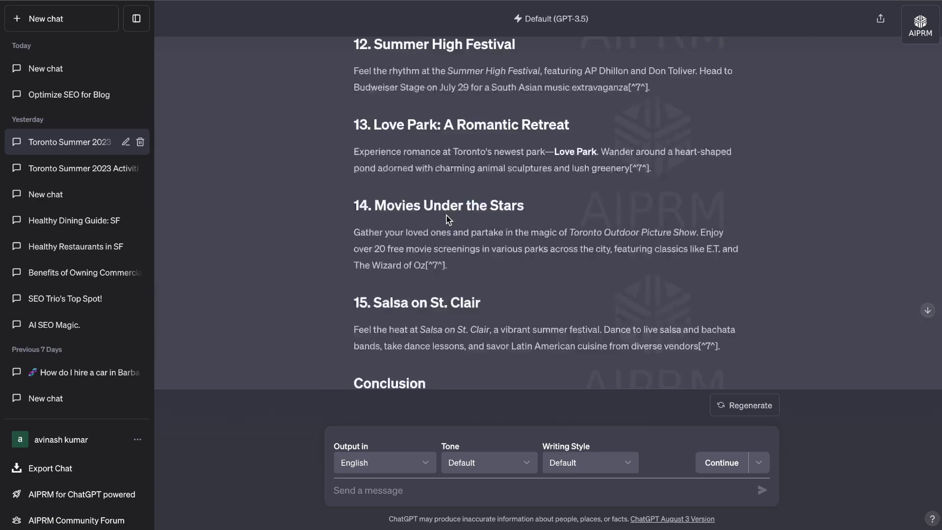
{"action": "scroll", "coordinate": [447, 219], "scroll_direction": "down", "scroll_amount": 6}
{"action": "scroll", "coordinate": [540, 211], "scroll_direction": "down", "scroll_amount": 20}
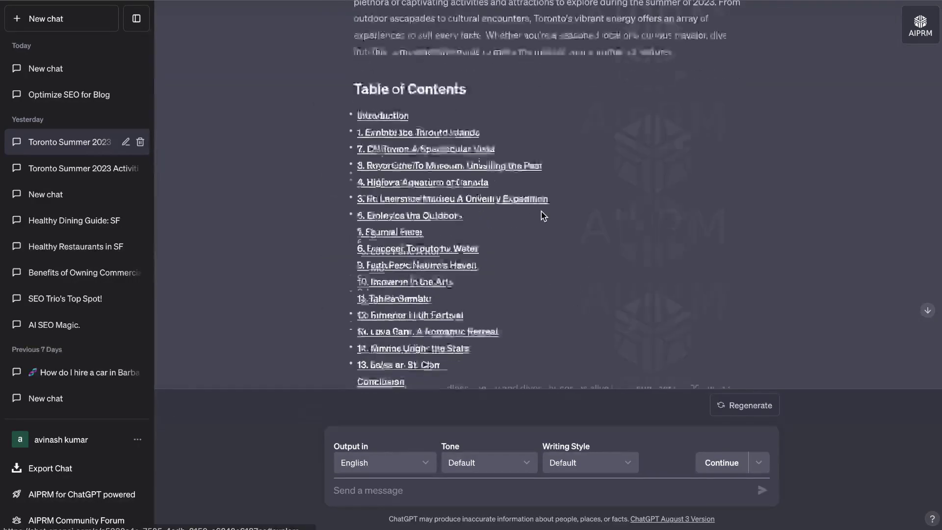
{"action": "scroll", "coordinate": [543, 216], "scroll_direction": "down", "scroll_amount": 15}
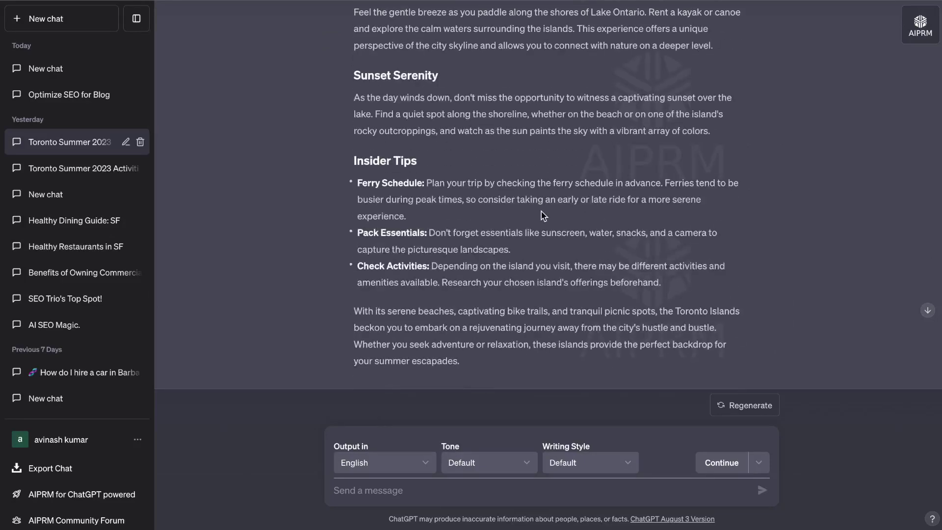
{"action": "scroll", "coordinate": [541, 211], "scroll_direction": "down", "scroll_amount": 3}
{"action": "scroll", "coordinate": [541, 212], "scroll_direction": "up", "scroll_amount": 3}
{"action": "scroll", "coordinate": [542, 215], "scroll_direction": "up", "scroll_amount": 3}
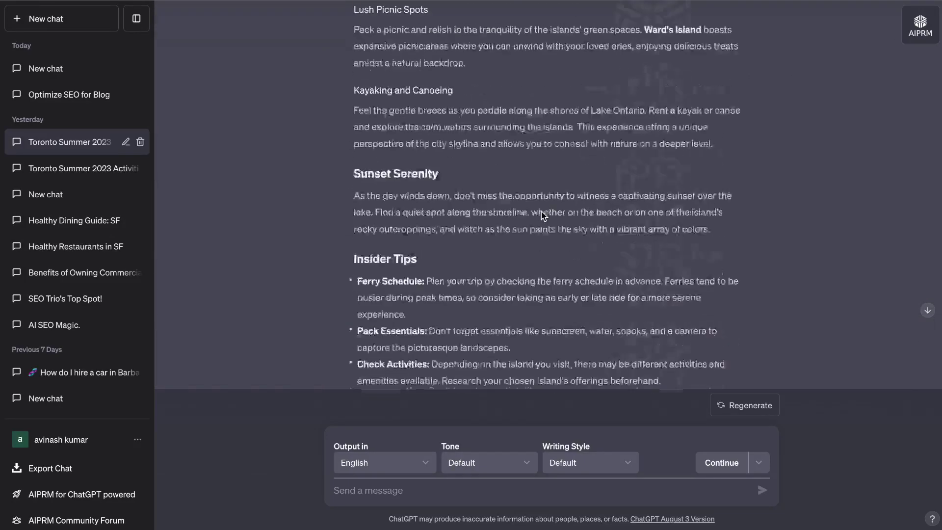
{"action": "scroll", "coordinate": [541, 215], "scroll_direction": "down", "scroll_amount": 8}
{"action": "scroll", "coordinate": [471, 243], "scroll_direction": "down", "scroll_amount": 1}
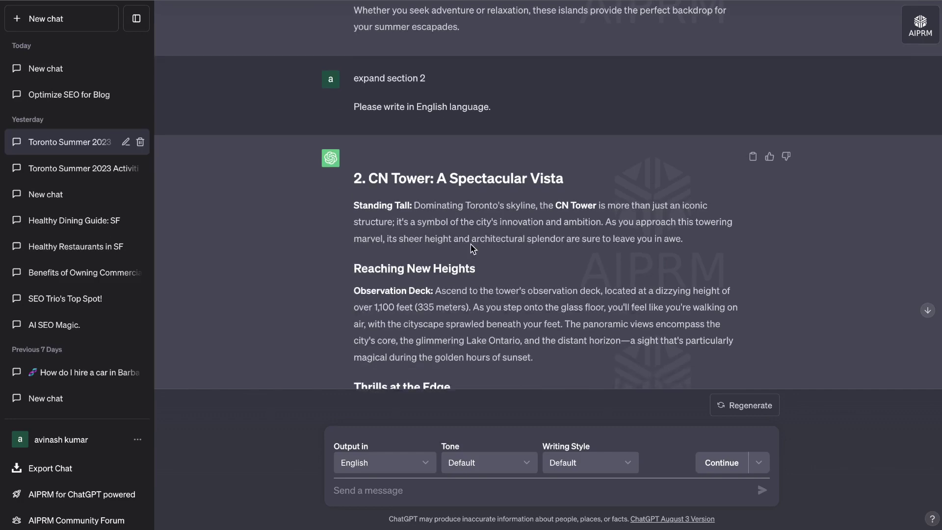
{"action": "scroll", "coordinate": [471, 248], "scroll_direction": "down", "scroll_amount": 6}
{"action": "scroll", "coordinate": [471, 244], "scroll_direction": "down", "scroll_amount": 2}
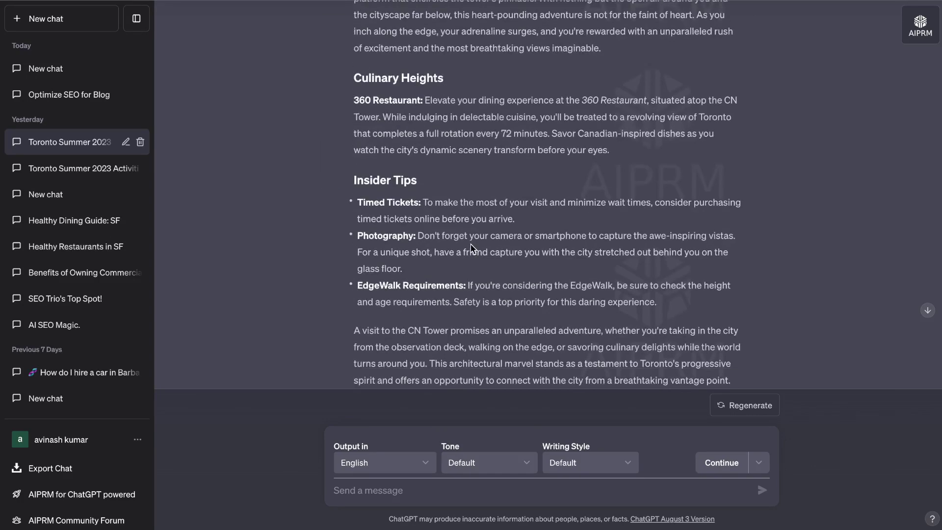
{"action": "scroll", "coordinate": [471, 247], "scroll_direction": "up", "scroll_amount": 8}
{"action": "scroll", "coordinate": [471, 245], "scroll_direction": "up", "scroll_amount": 17}
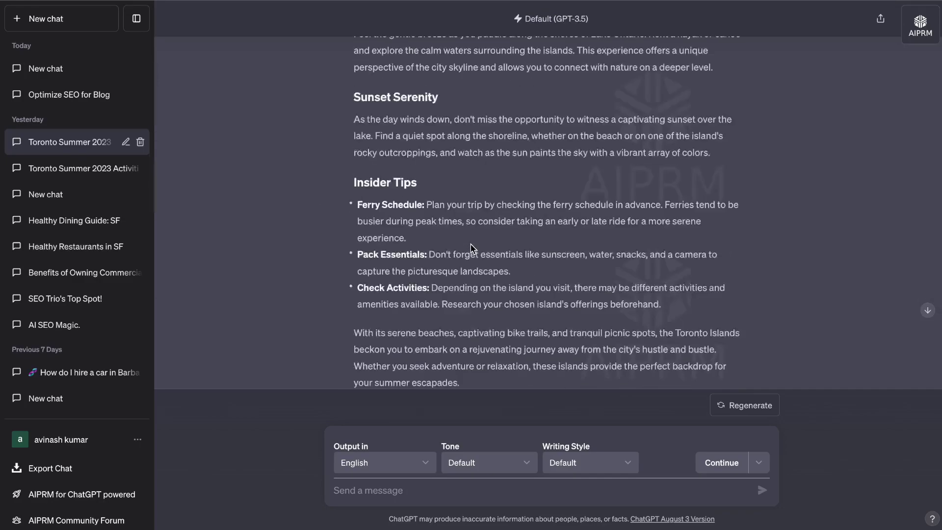
{"action": "scroll", "coordinate": [471, 245], "scroll_direction": "down", "scroll_amount": 20}
{"action": "scroll", "coordinate": [471, 244], "scroll_direction": "down", "scroll_amount": 6}
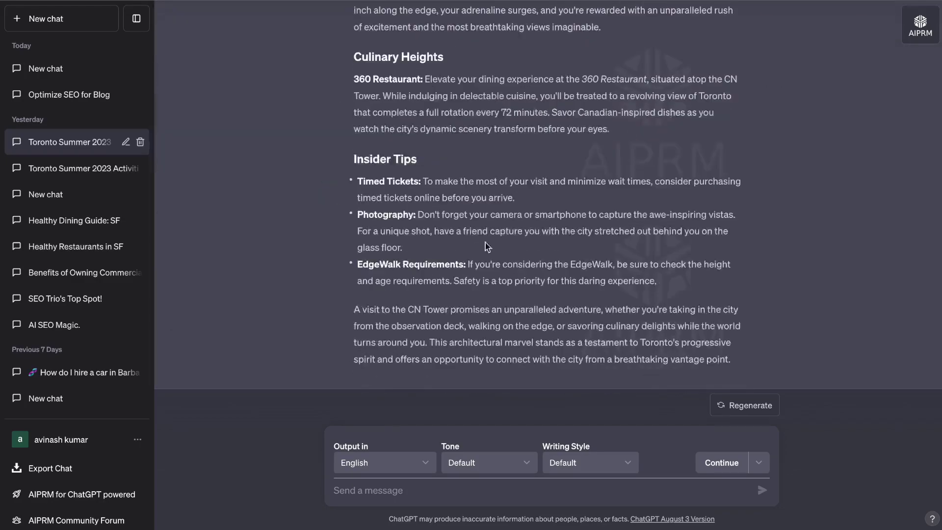
{"action": "left_click_drag", "start_coordinate": [730, 359], "coordinate": [352, 158]}
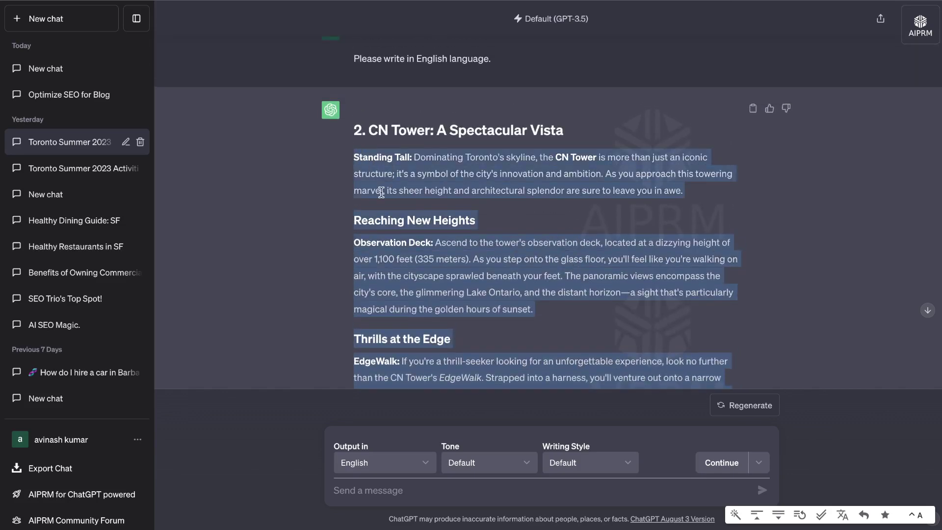
Check the expanded CN Tower section's length with Word Counter Plus: 388 words.
{"action": "right_click", "coordinate": [403, 250]}
{"action": "left_click", "coordinate": [461, 390]}
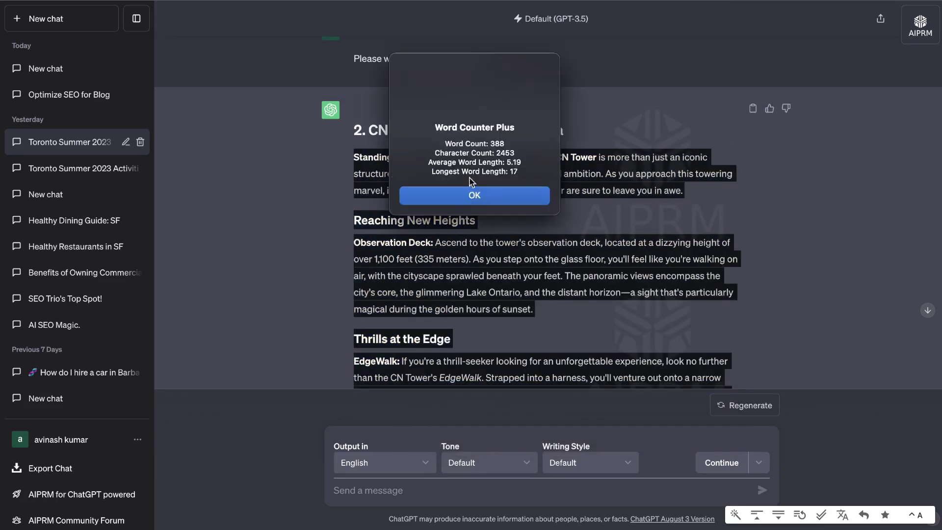
{"action": "left_click", "coordinate": [475, 194]}
{"action": "scroll", "coordinate": [490, 141], "scroll_direction": "up", "scroll_amount": 10}
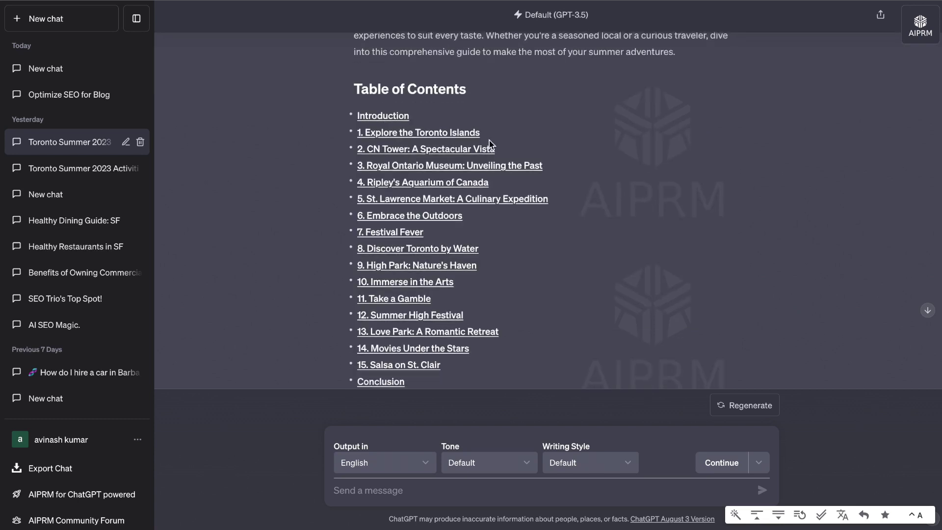
{"action": "scroll", "coordinate": [489, 141], "scroll_direction": "down", "scroll_amount": 1}
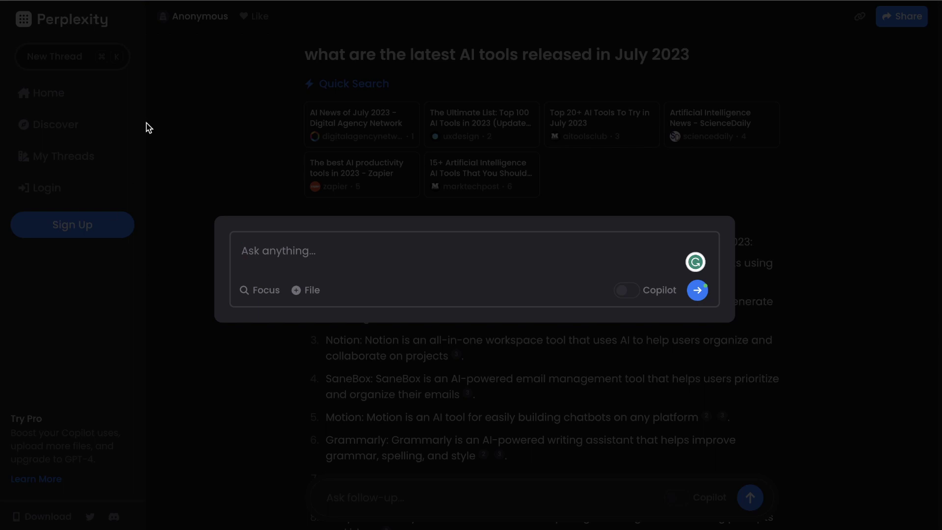
Ask Perplexity about AI tools released in July 2023 and read through the answer.
{"action": "key", "text": "ctrl+v"}
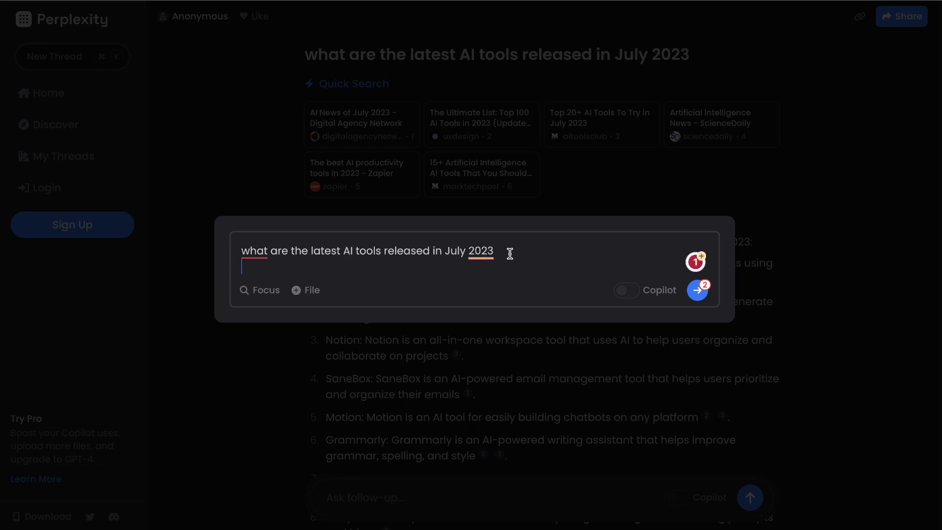
{"action": "key", "text": "Return"}
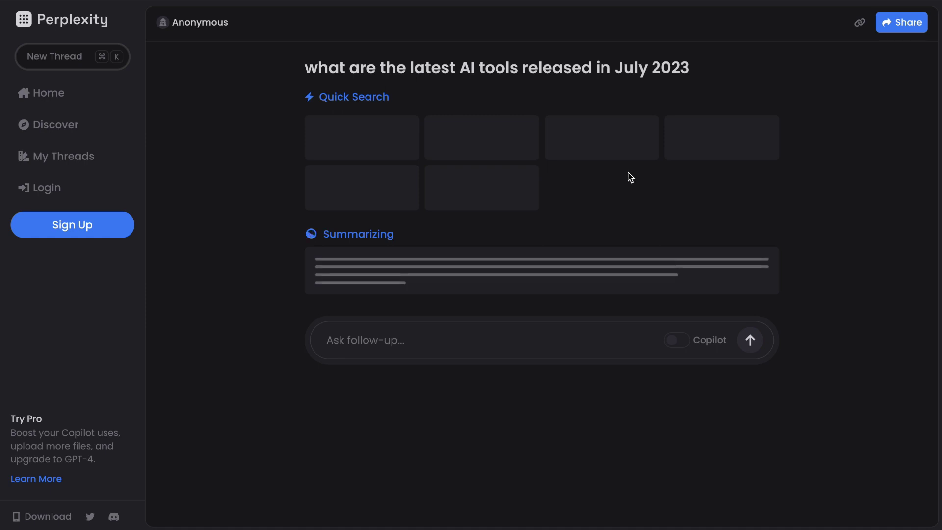
{"action": "scroll", "coordinate": [579, 256], "scroll_direction": "down", "scroll_amount": 5}
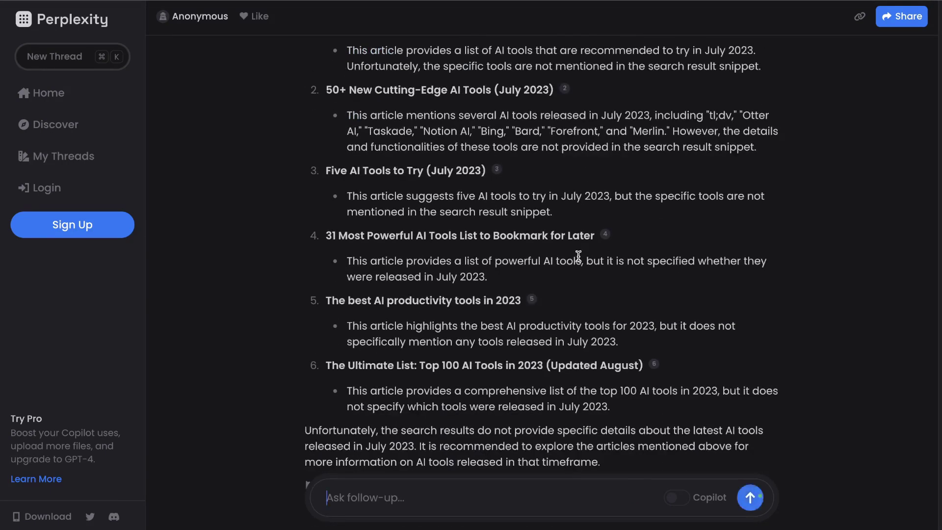
{"action": "scroll", "coordinate": [578, 256], "scroll_direction": "down", "scroll_amount": 2}
{"action": "scroll", "coordinate": [578, 256], "scroll_direction": "up", "scroll_amount": 3}
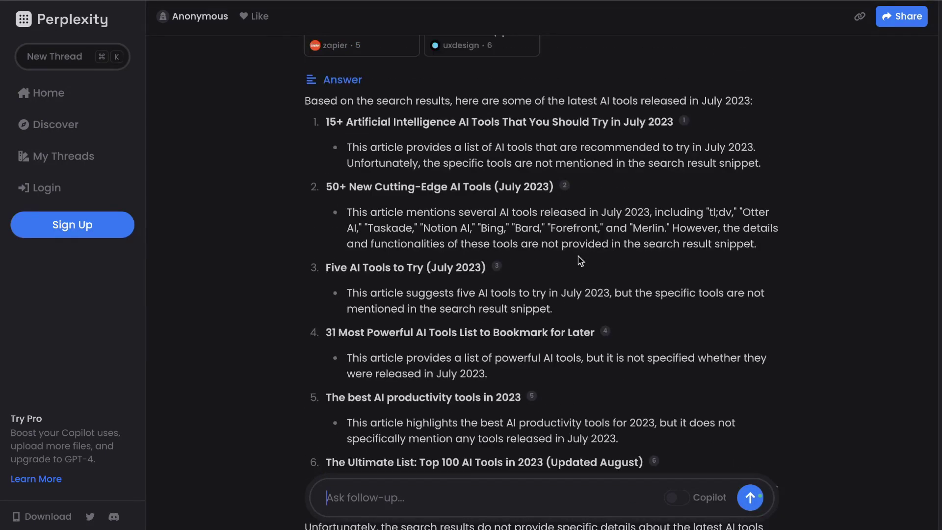
{"action": "scroll", "coordinate": [580, 260], "scroll_direction": "up", "scroll_amount": 3}
{"action": "scroll", "coordinate": [520, 252], "scroll_direction": "down", "scroll_amount": 2}
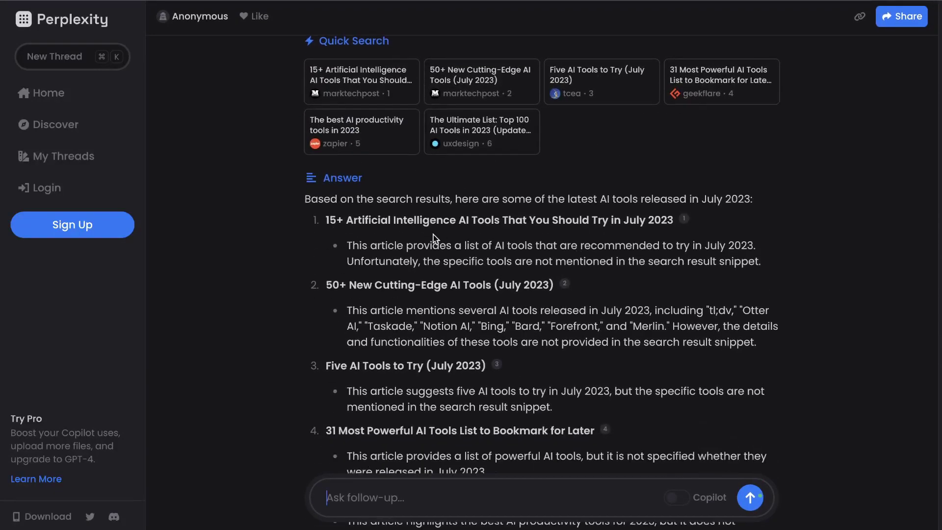
{"action": "scroll", "coordinate": [687, 227], "scroll_direction": "down", "scroll_amount": 3}
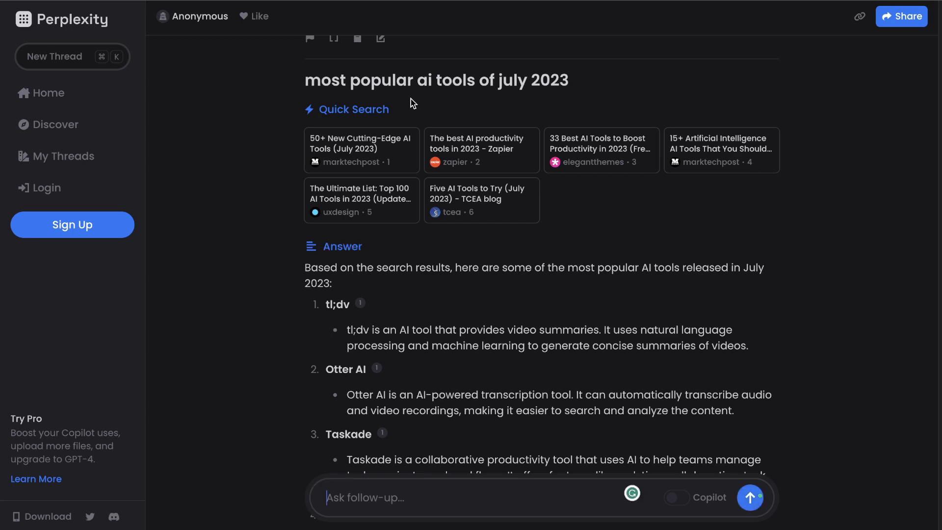
{"action": "scroll", "coordinate": [464, 190], "scroll_direction": "down", "scroll_amount": 7}
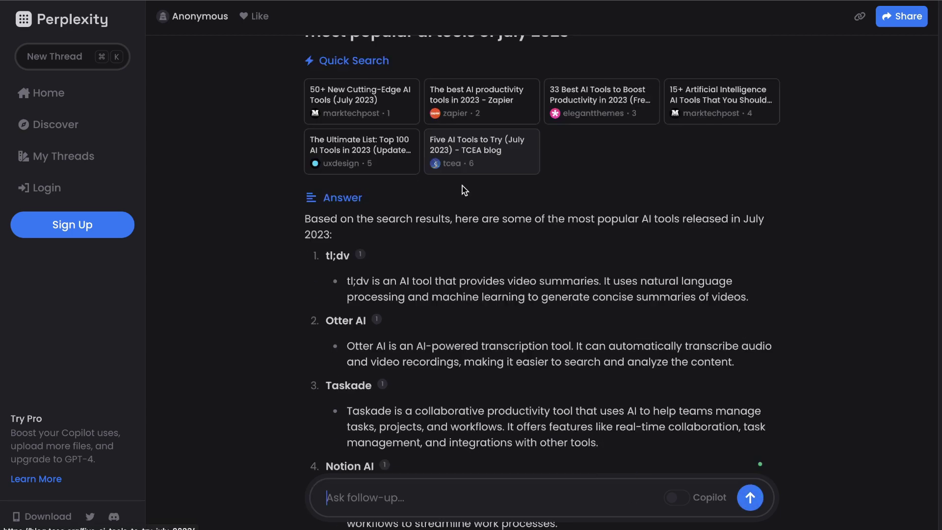
{"action": "scroll", "coordinate": [464, 190], "scroll_direction": "down", "scroll_amount": 5}
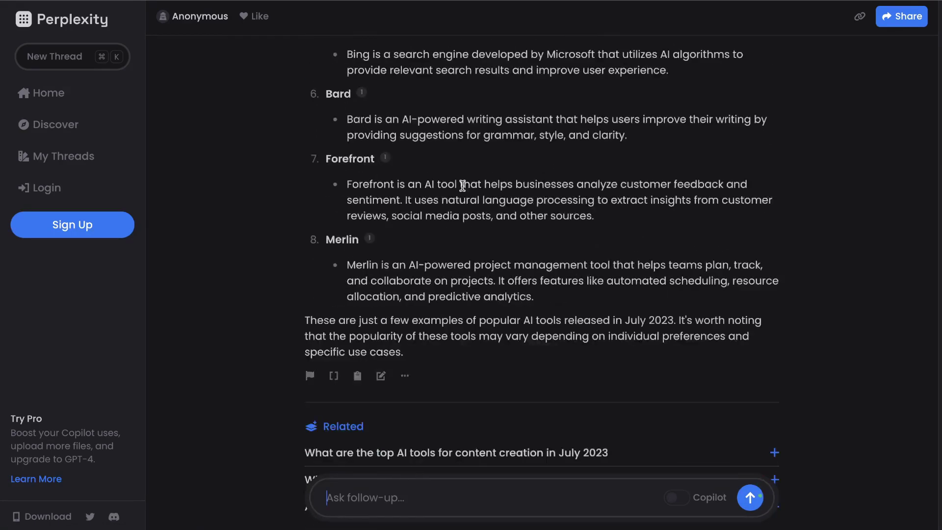
Send the 'add more' follow-up and read the extended tool list through Images.ai.
{"action": "type", "text": "add mo"}
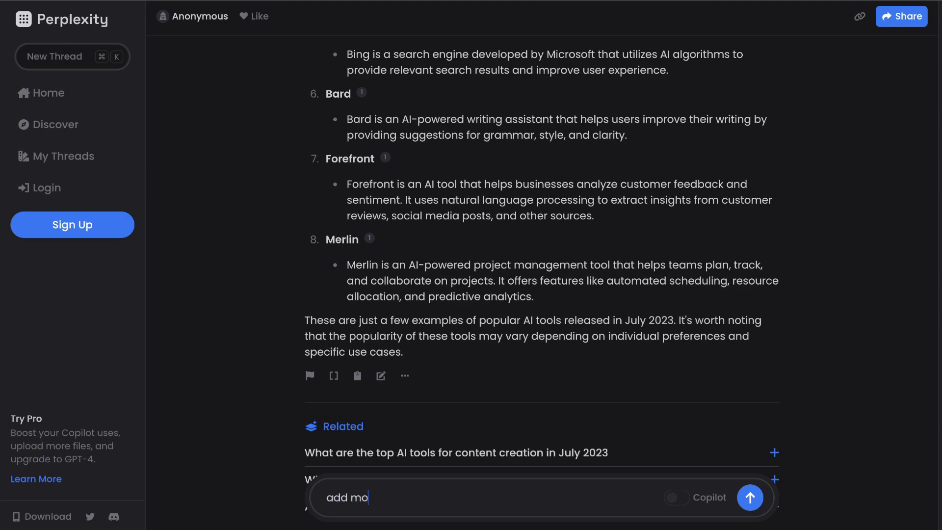
{"action": "type", "text": "re"}
{"action": "key", "text": "Return"}
{"action": "scroll", "coordinate": [554, 260], "scroll_direction": "up", "scroll_amount": 10}
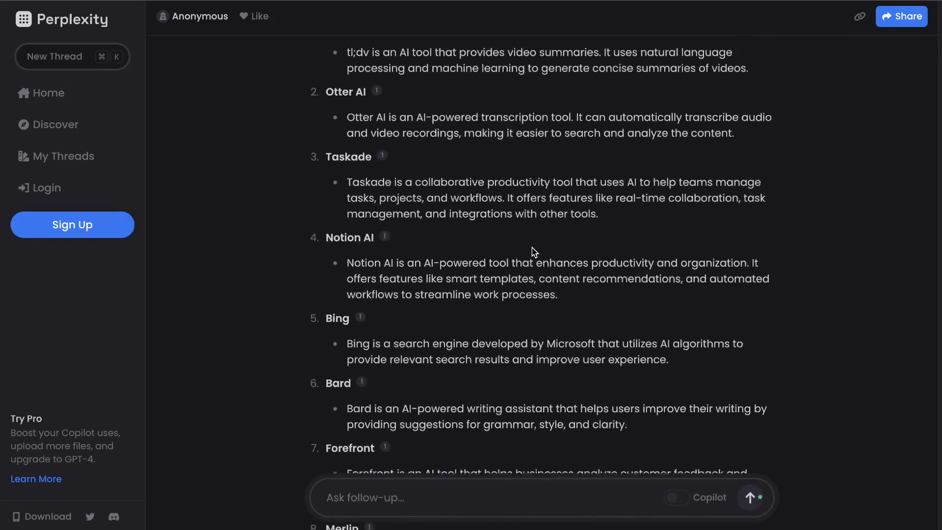
{"action": "scroll", "coordinate": [534, 252], "scroll_direction": "up", "scroll_amount": 5}
{"action": "scroll", "coordinate": [535, 252], "scroll_direction": "down", "scroll_amount": 3}
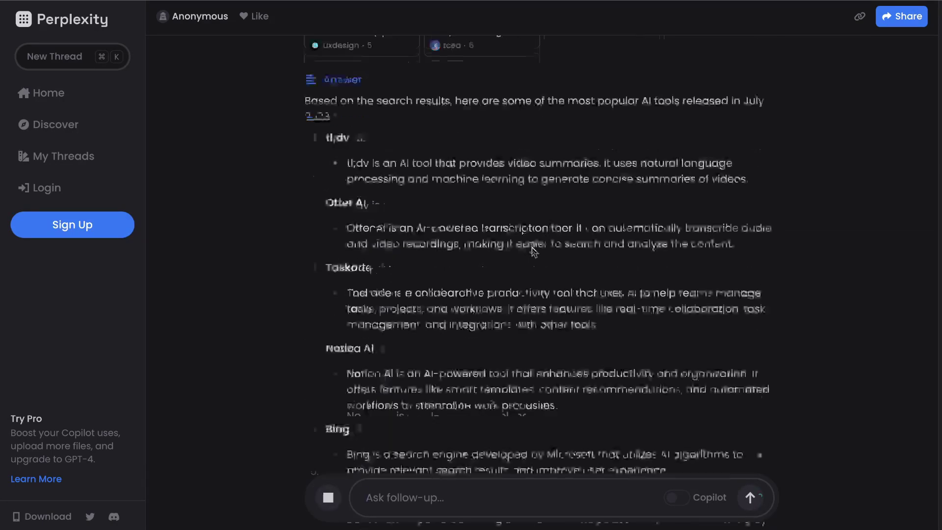
{"action": "scroll", "coordinate": [535, 251], "scroll_direction": "down", "scroll_amount": 10}
{"action": "scroll", "coordinate": [518, 241], "scroll_direction": "down", "scroll_amount": 12}
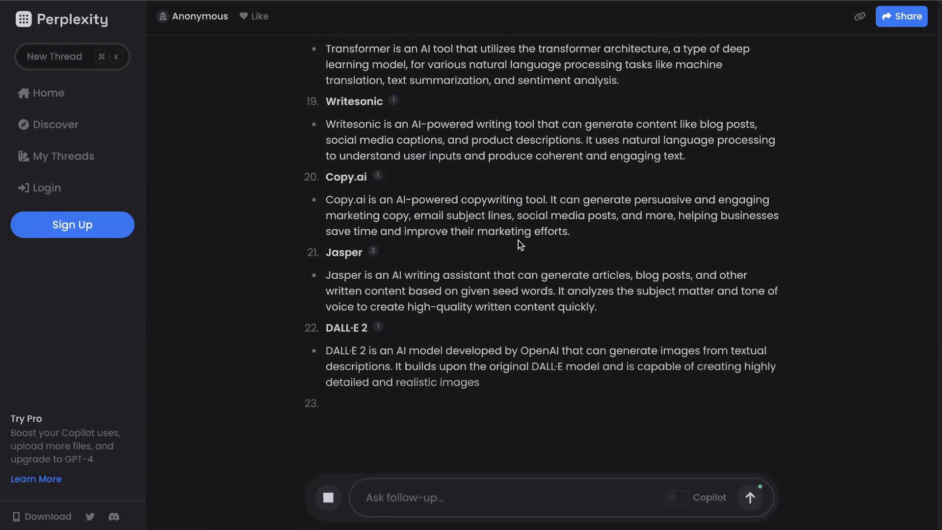
{"action": "scroll", "coordinate": [527, 310], "scroll_direction": "down", "scroll_amount": 3}
{"action": "scroll", "coordinate": [527, 310], "scroll_direction": "down", "scroll_amount": 2}
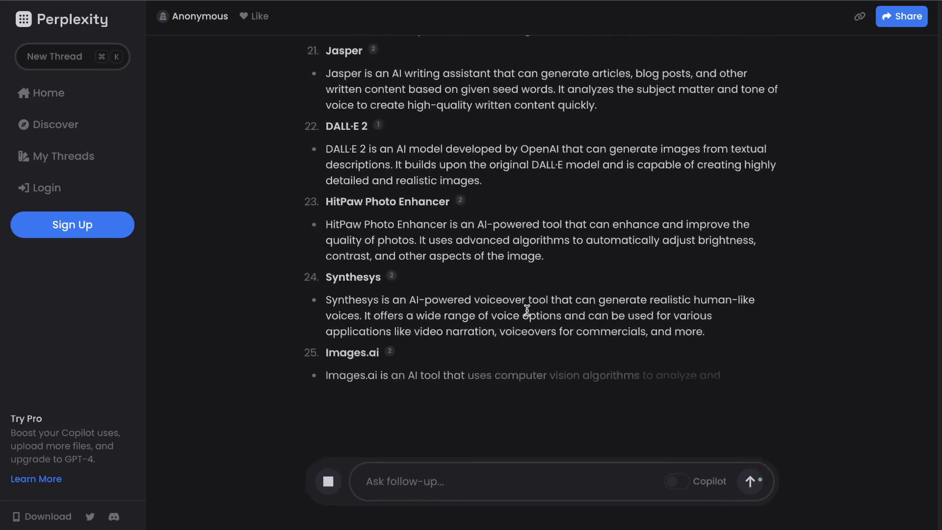
{"action": "scroll", "coordinate": [526, 311], "scroll_direction": "up", "scroll_amount": 6}
{"action": "scroll", "coordinate": [526, 311], "scroll_direction": "down", "scroll_amount": 6}
{"action": "scroll", "coordinate": [526, 311], "scroll_direction": "down", "scroll_amount": 3}
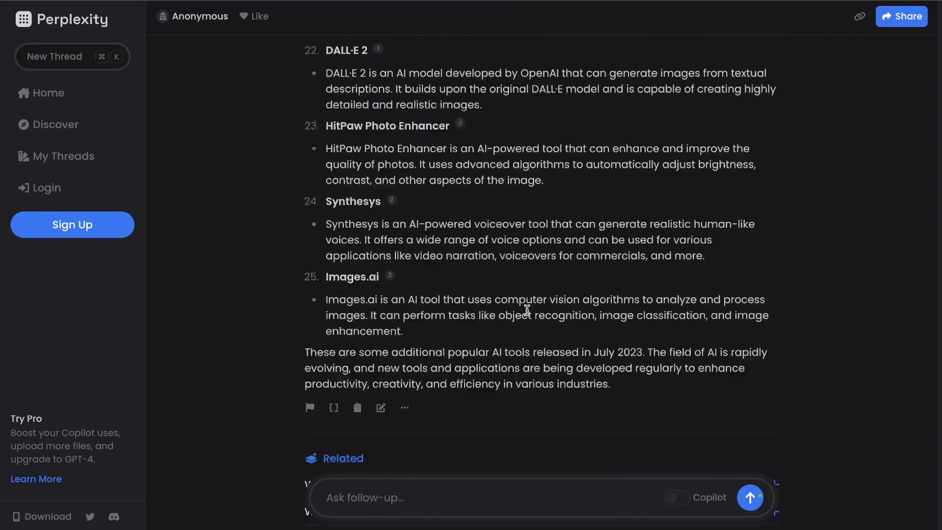
{"action": "scroll", "coordinate": [540, 294], "scroll_direction": "up", "scroll_amount": 9}
{"action": "scroll", "coordinate": [569, 291], "scroll_direction": "up", "scroll_amount": 12}
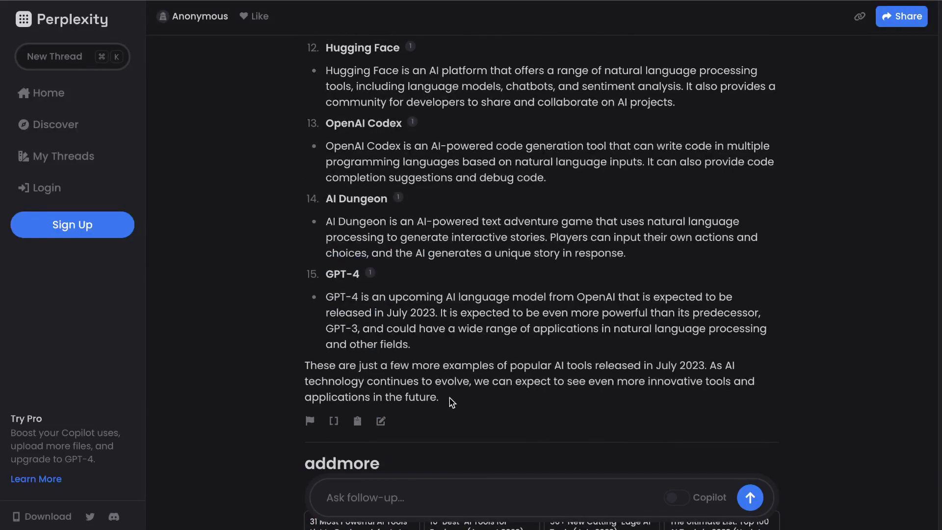
Select the earlier answer's tool list from 'future.' up to tl;dv.
{"action": "left_click_drag", "start_coordinate": [451, 403], "coordinate": [306, 438]}
{"action": "scroll", "coordinate": [403, 336], "scroll_direction": "up", "scroll_amount": 15}
{"action": "scroll", "coordinate": [400, 331], "scroll_direction": "up", "scroll_amount": 12}
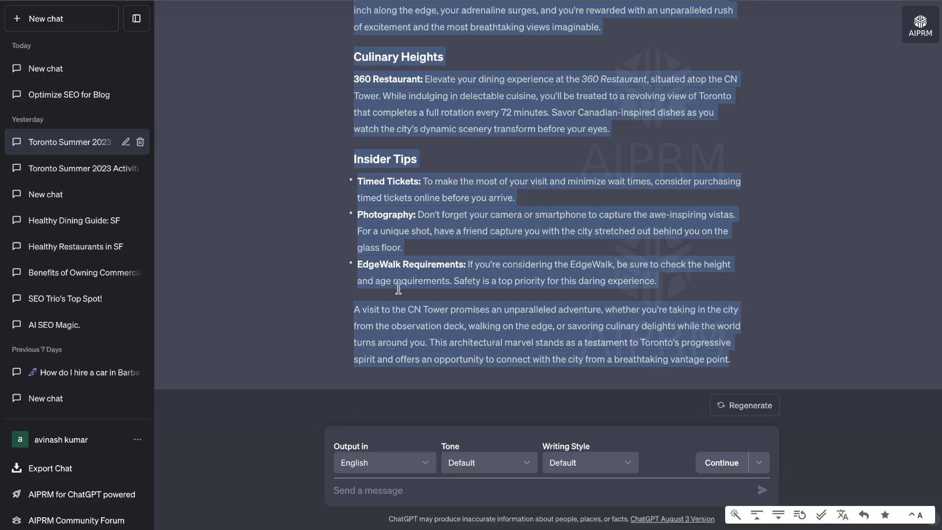
Start a new chat on GPT-4 with Plugins mode enabled.
{"action": "left_click", "coordinate": [287, 31]}
{"action": "scroll", "coordinate": [473, 142], "scroll_direction": "up", "scroll_amount": 10}
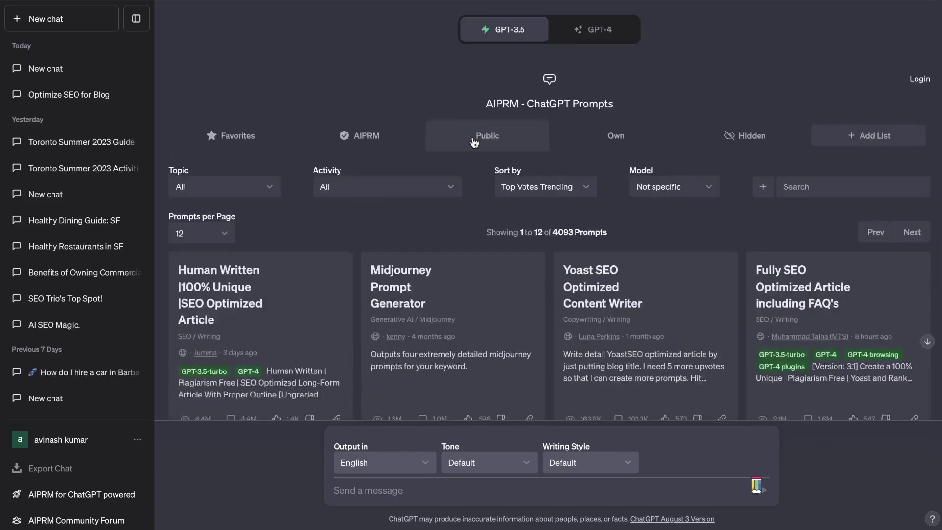
{"action": "left_click", "coordinate": [594, 30]}
{"action": "left_click", "coordinate": [495, 222]}
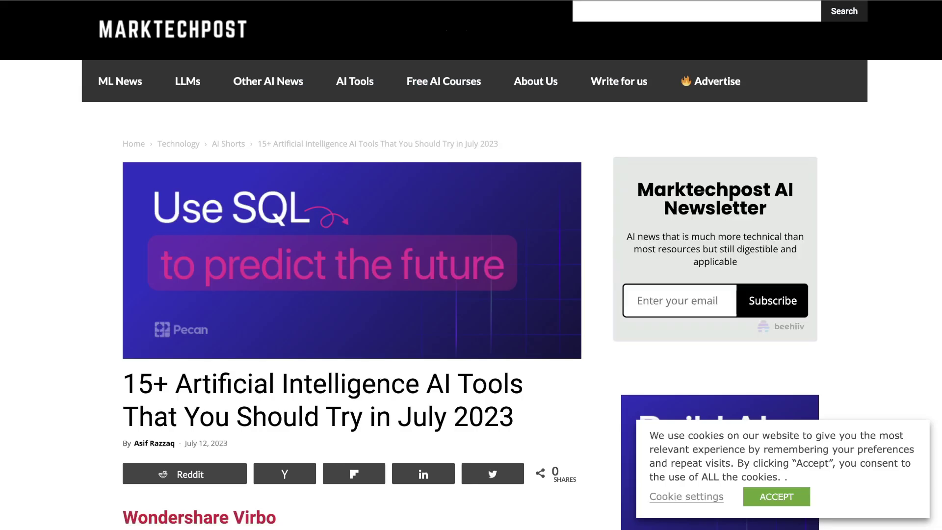
Copy the MarkTechPost tool sections and paste them into a new ChatGPT message.
{"action": "scroll", "coordinate": [450, 209], "scroll_direction": "down", "scroll_amount": 20}
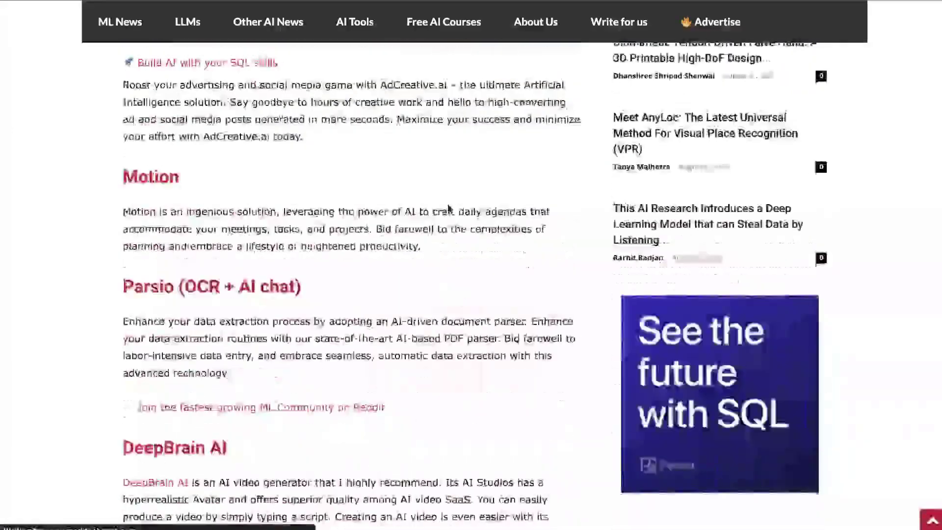
{"action": "scroll", "coordinate": [450, 209], "scroll_direction": "down", "scroll_amount": 20}
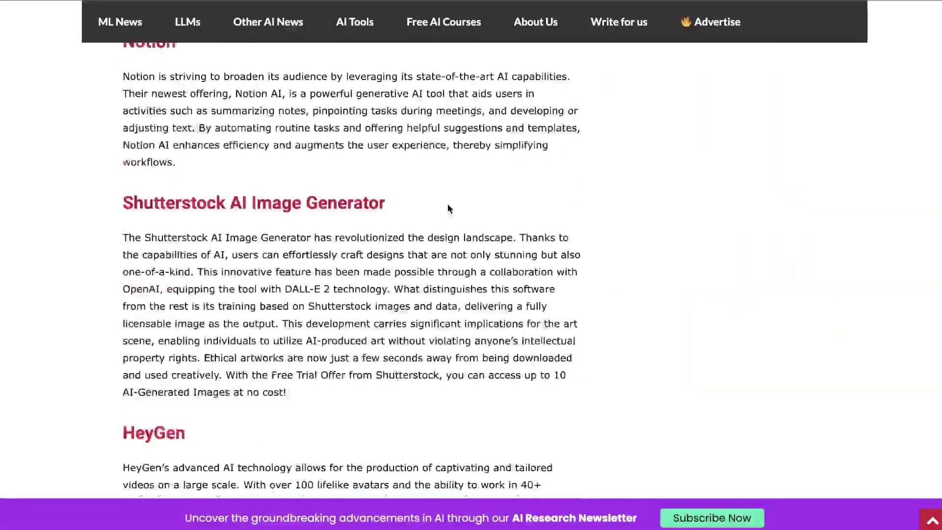
{"action": "scroll", "coordinate": [447, 209], "scroll_direction": "down", "scroll_amount": 3}
{"action": "left_click_drag", "start_coordinate": [437, 278], "coordinate": [304, 143]}
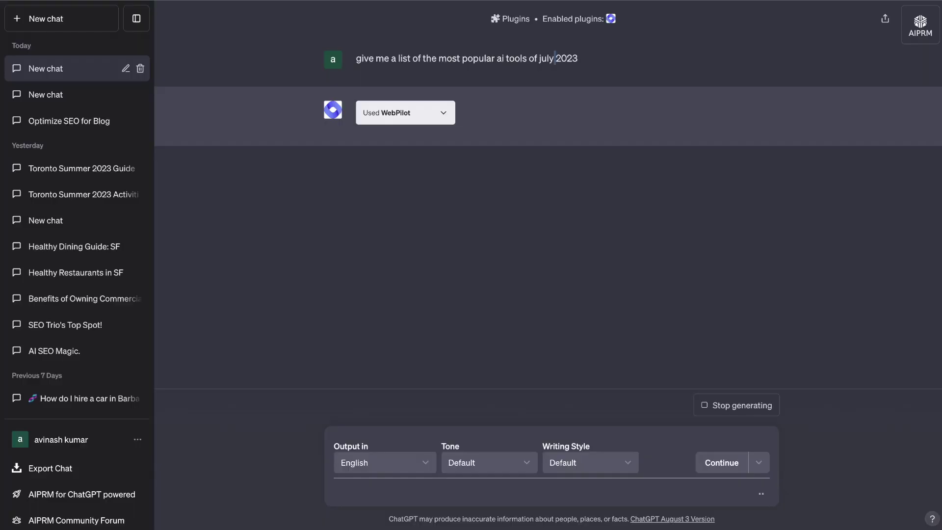
{"action": "left_click", "coordinate": [23, 20]}
{"action": "scroll", "coordinate": [455, 30], "scroll_direction": "up", "scroll_amount": 5}
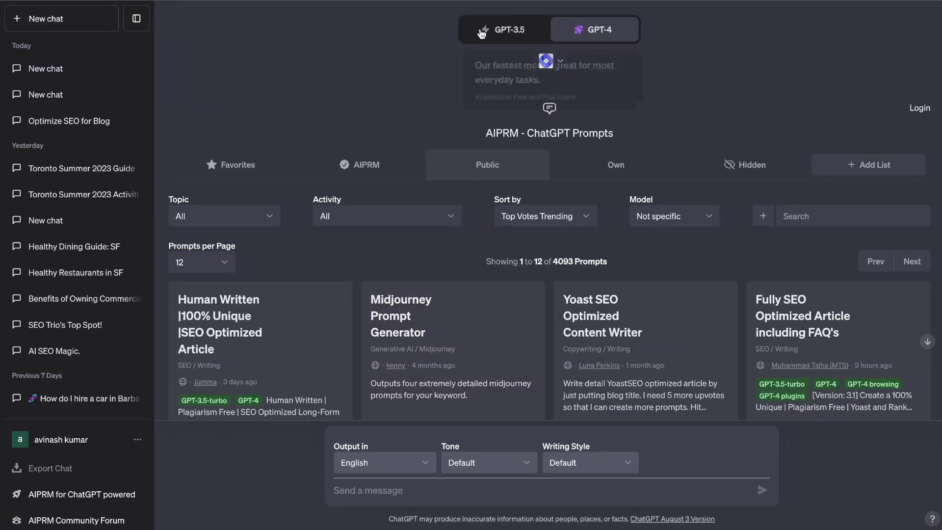
{"action": "left_click", "coordinate": [423, 496]}
{"action": "key", "text": "ctrl+v"}
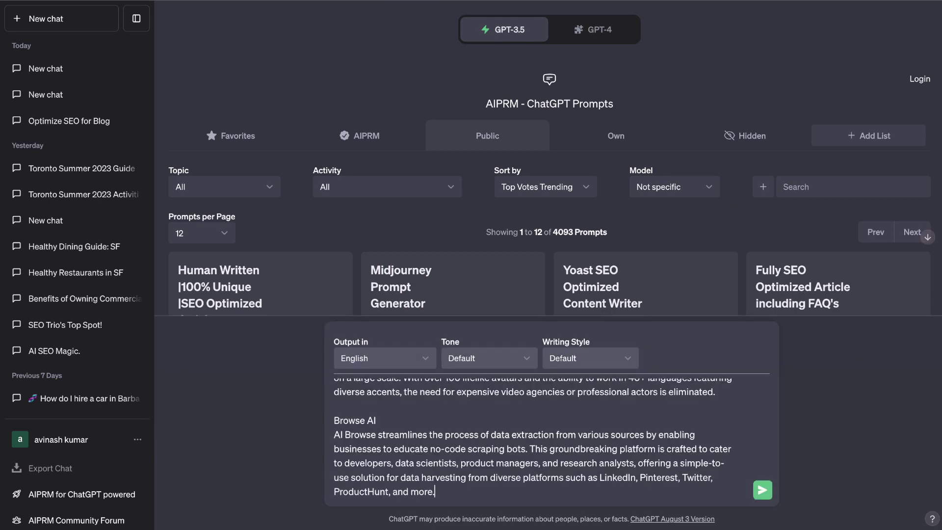
Grab the tool list from the earlier Perplexity answer and return to the ChatGPT draft.
{"action": "key", "text": "alt+Tab"}
{"action": "scroll", "coordinate": [543, 171], "scroll_direction": "up", "scroll_amount": 4}
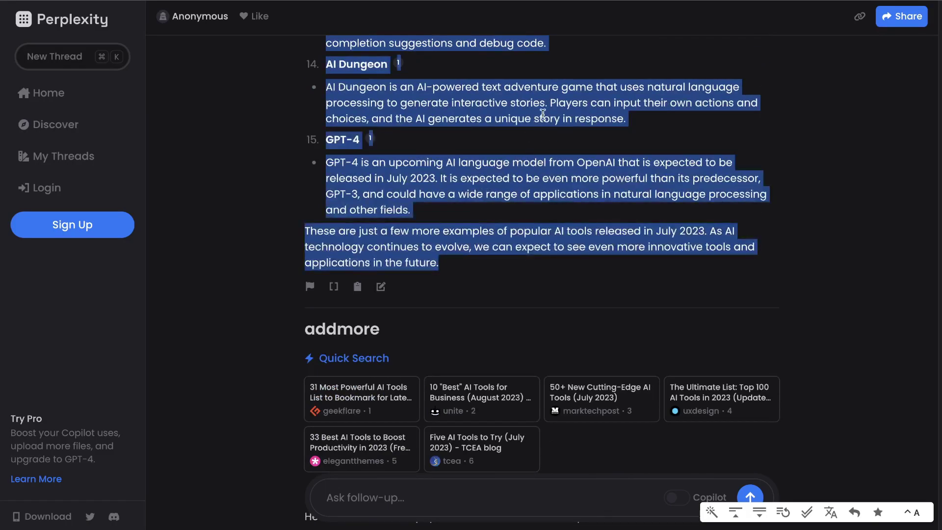
{"action": "scroll", "coordinate": [543, 114], "scroll_direction": "up", "scroll_amount": 2}
{"action": "key", "text": "alt+Tab"}
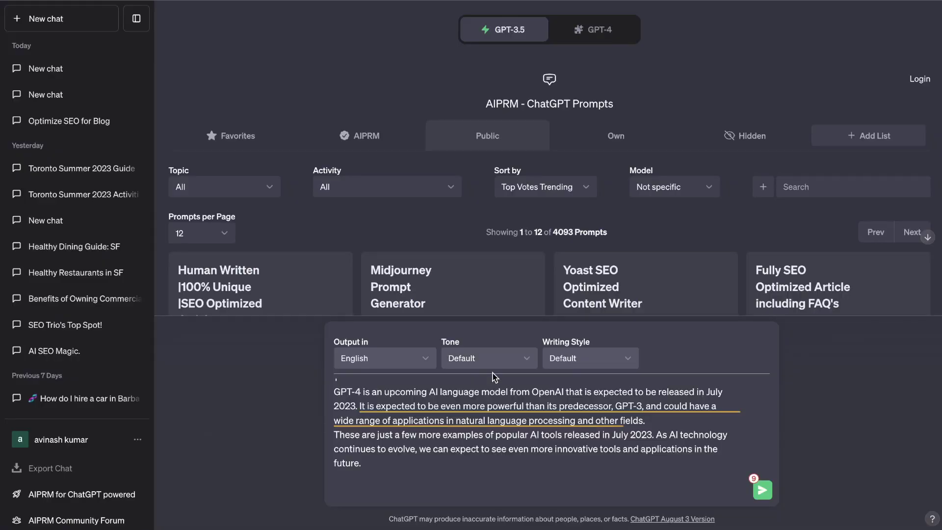
Add the markdown blog-outline instruction below the tool notes and send the request.
{"action": "type", "text": "using the information provided, write an in-dept, engaging and informative blog post outline. Write in markdown."}
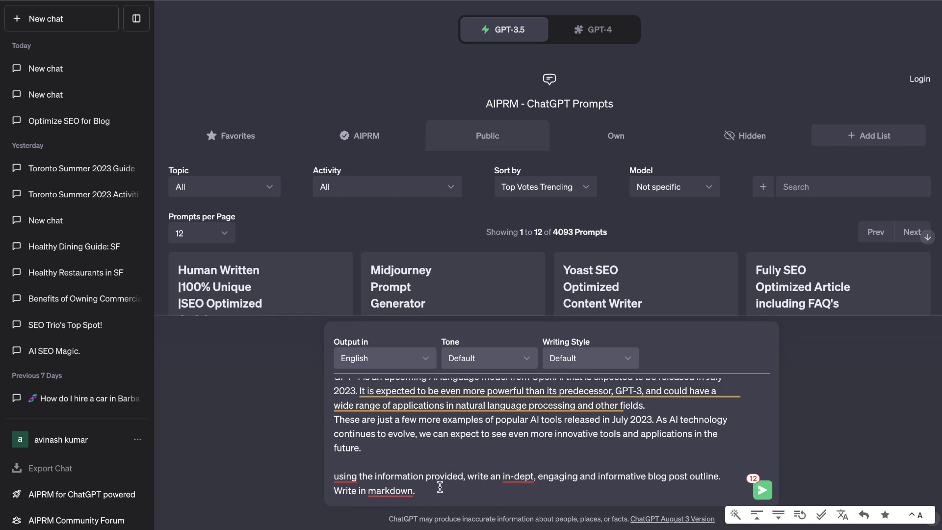
{"action": "key", "text": "Return"}
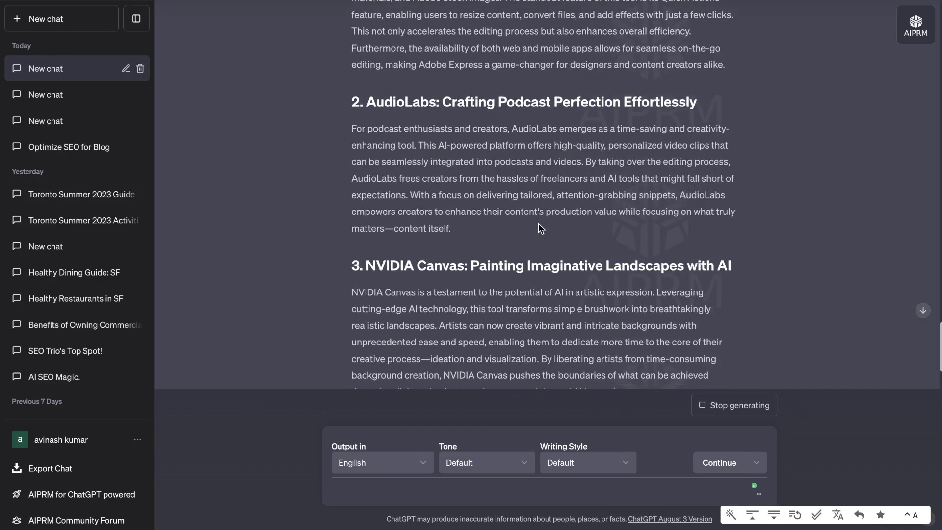
Read the finished 'AI Tools Making Waves in July 2023' article, then select the prompt's tool notes.
{"action": "scroll", "coordinate": [540, 228], "scroll_direction": "up", "scroll_amount": 15}
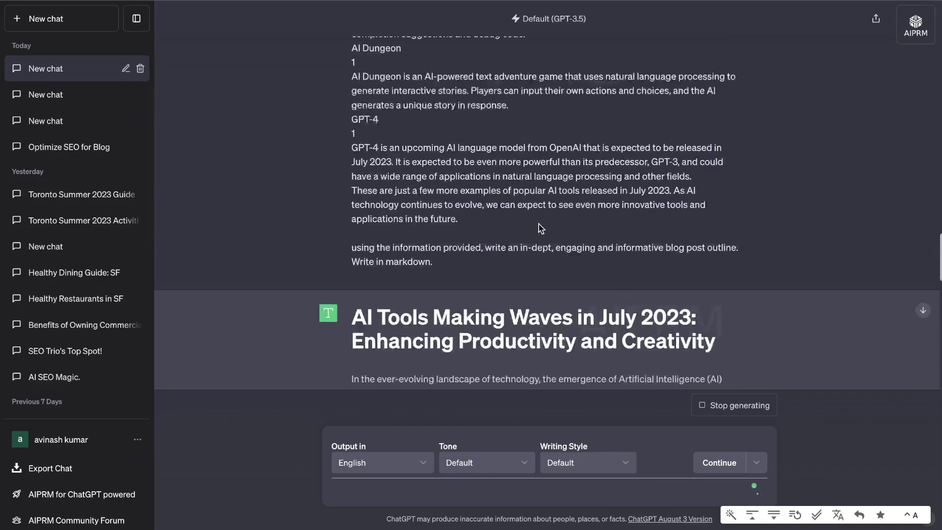
{"action": "scroll", "coordinate": [540, 228], "scroll_direction": "up", "scroll_amount": 3}
{"action": "scroll", "coordinate": [540, 226], "scroll_direction": "down", "scroll_amount": 6}
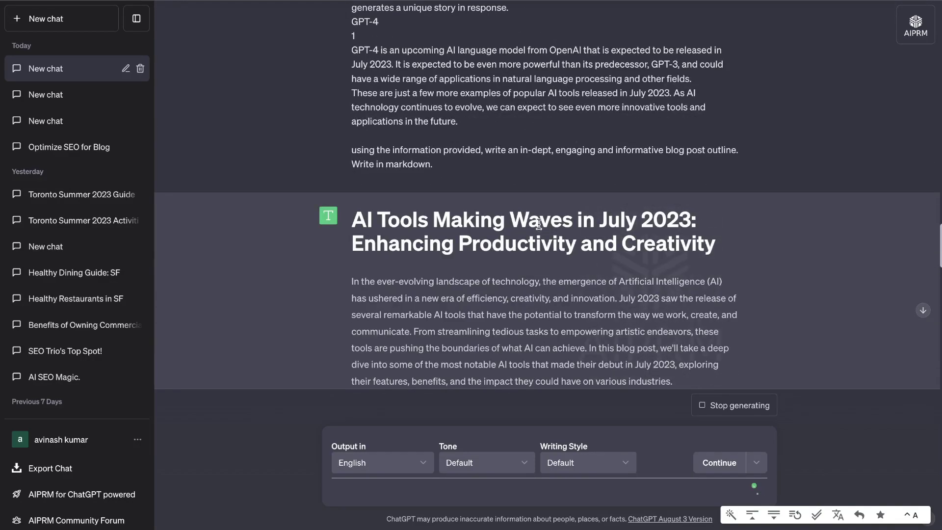
{"action": "scroll", "coordinate": [539, 224], "scroll_direction": "down", "scroll_amount": 20}
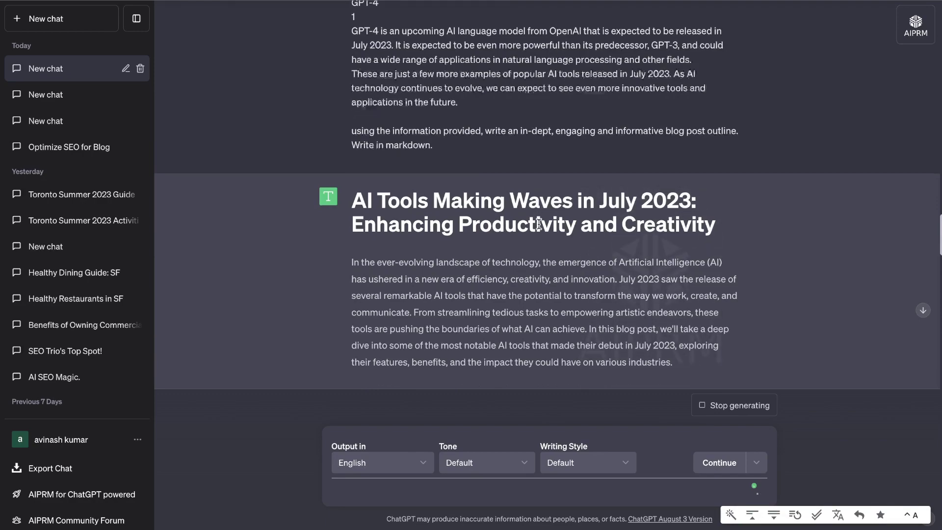
{"action": "scroll", "coordinate": [539, 224], "scroll_direction": "down", "scroll_amount": 5}
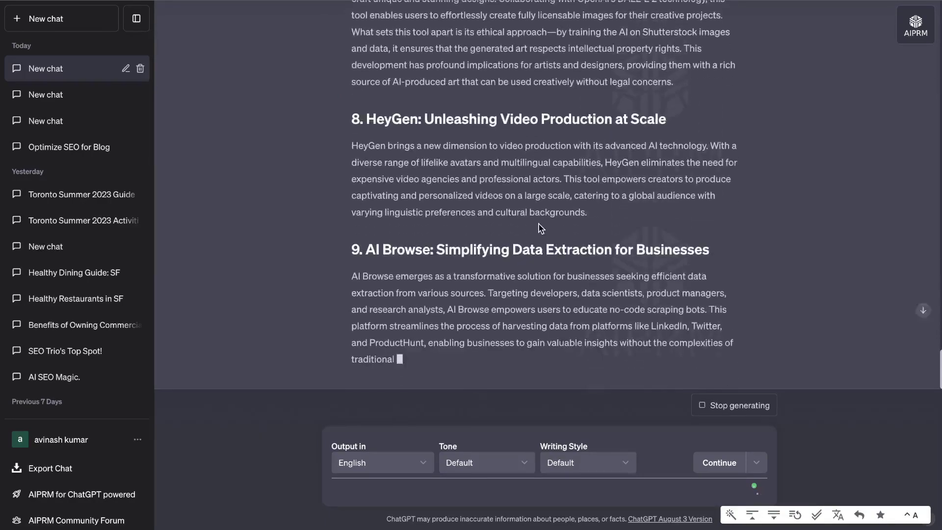
{"action": "scroll", "coordinate": [538, 224], "scroll_direction": "up", "scroll_amount": 10}
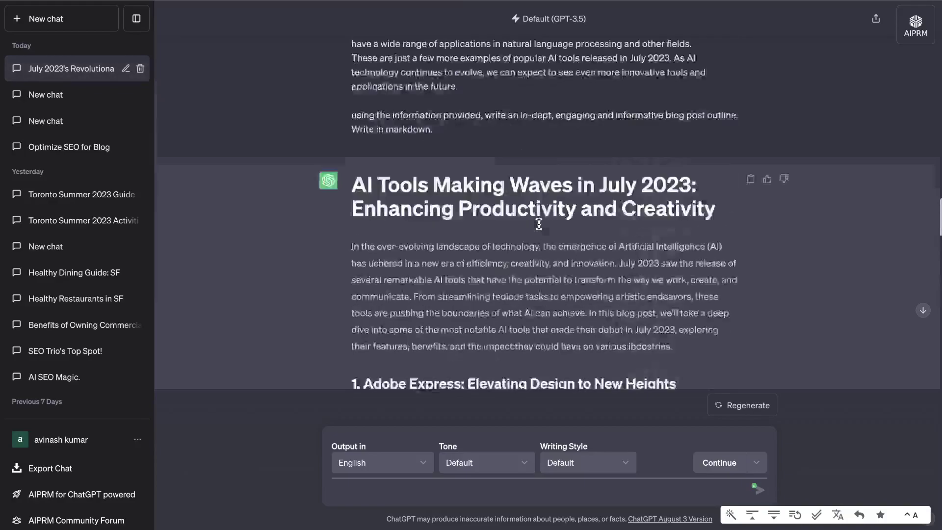
{"action": "left_click_drag", "start_coordinate": [469, 274], "coordinate": [352, 62]}
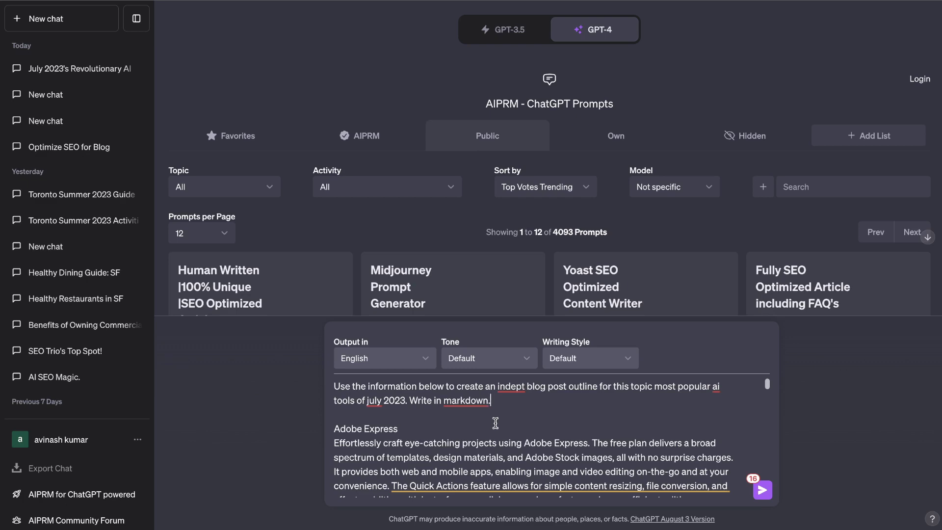
Send the outline instruction with the collected tool notes to GPT-4.
{"action": "key", "text": "Return"}
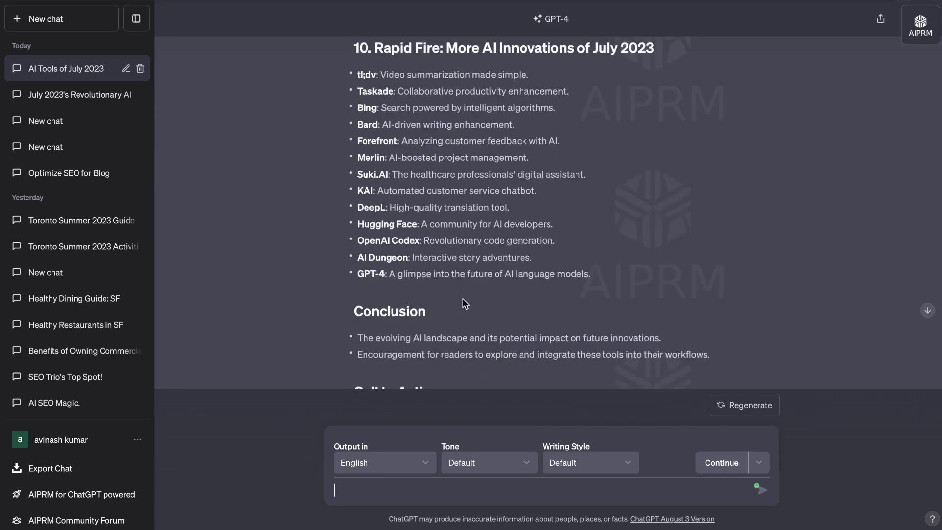
Scroll through GPT-4's article as it generates from the title and introduction into Adobe Express.
{"action": "scroll", "coordinate": [463, 300], "scroll_direction": "up", "scroll_amount": 15}
{"action": "scroll", "coordinate": [560, 269], "scroll_direction": "up", "scroll_amount": 10}
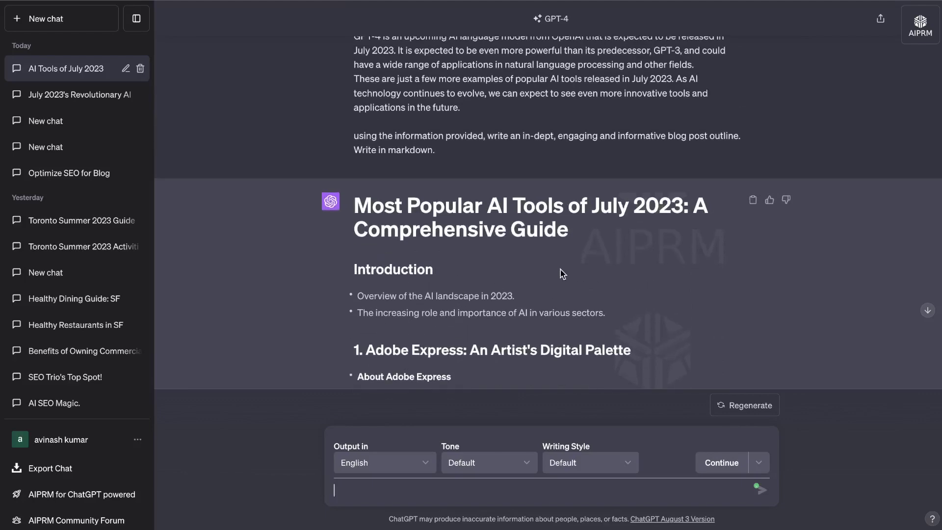
{"action": "scroll", "coordinate": [560, 269], "scroll_direction": "down", "scroll_amount": 3}
{"action": "scroll", "coordinate": [560, 269], "scroll_direction": "down", "scroll_amount": 8}
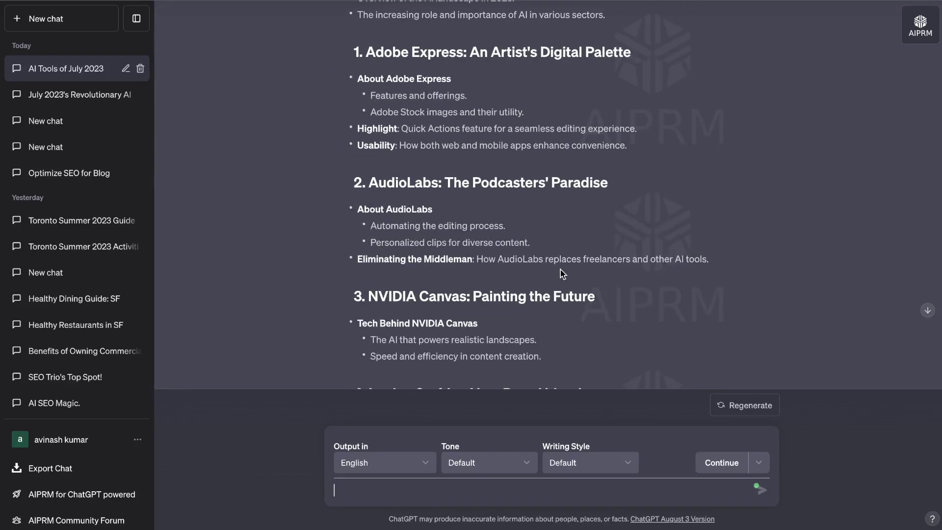
{"action": "scroll", "coordinate": [616, 212], "scroll_direction": "down", "scroll_amount": 10}
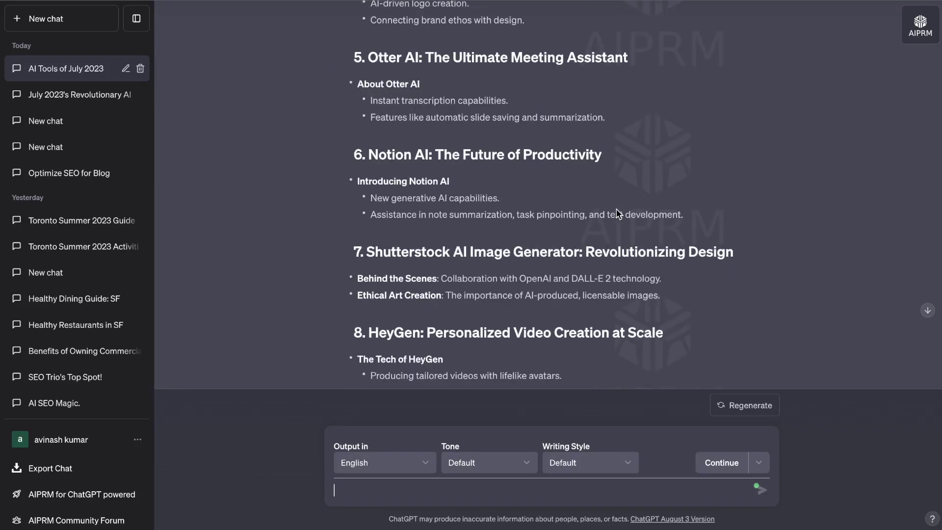
{"action": "scroll", "coordinate": [616, 212], "scroll_direction": "down", "scroll_amount": 6}
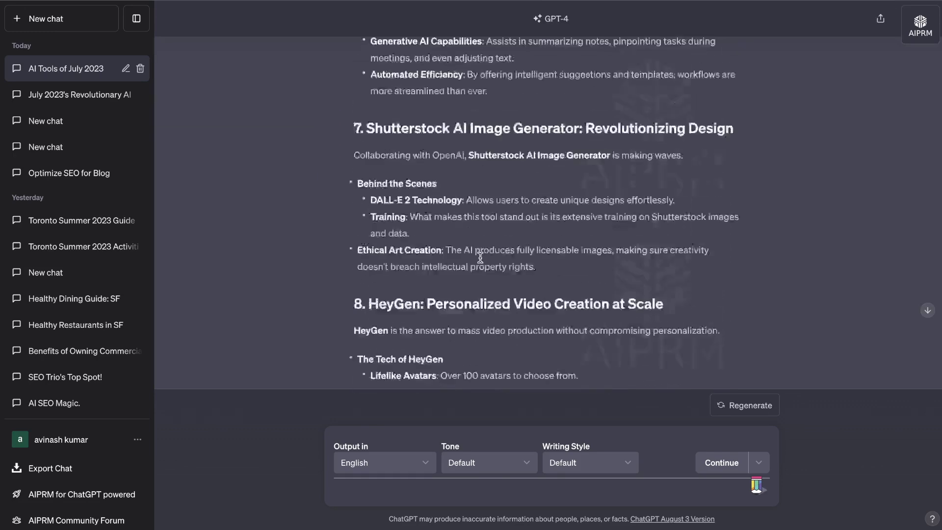
Review the finished article through its Conclusion and Call to Action, then select it from the end upward.
{"action": "scroll", "coordinate": [480, 258], "scroll_direction": "up", "scroll_amount": 12}
{"action": "scroll", "coordinate": [480, 258], "scroll_direction": "up", "scroll_amount": 14}
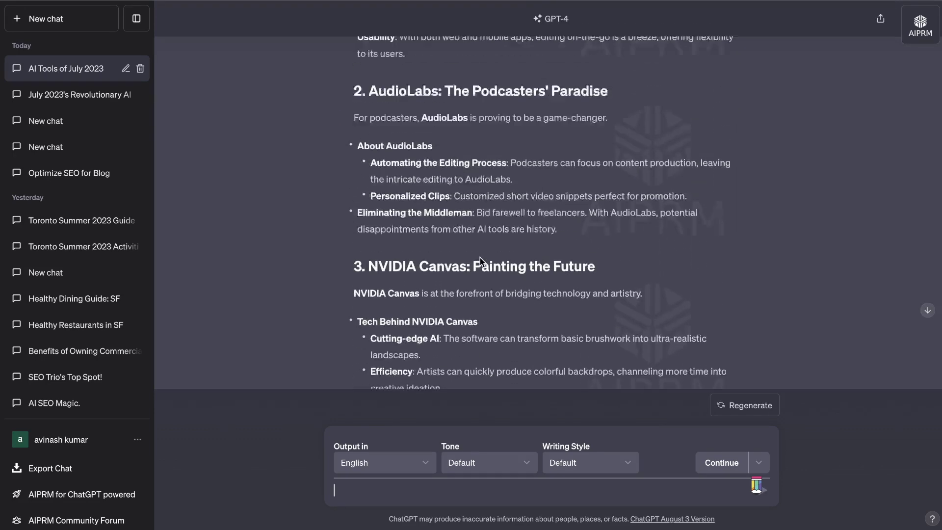
{"action": "scroll", "coordinate": [479, 258], "scroll_direction": "down", "scroll_amount": 2}
{"action": "scroll", "coordinate": [480, 261], "scroll_direction": "down", "scroll_amount": 7}
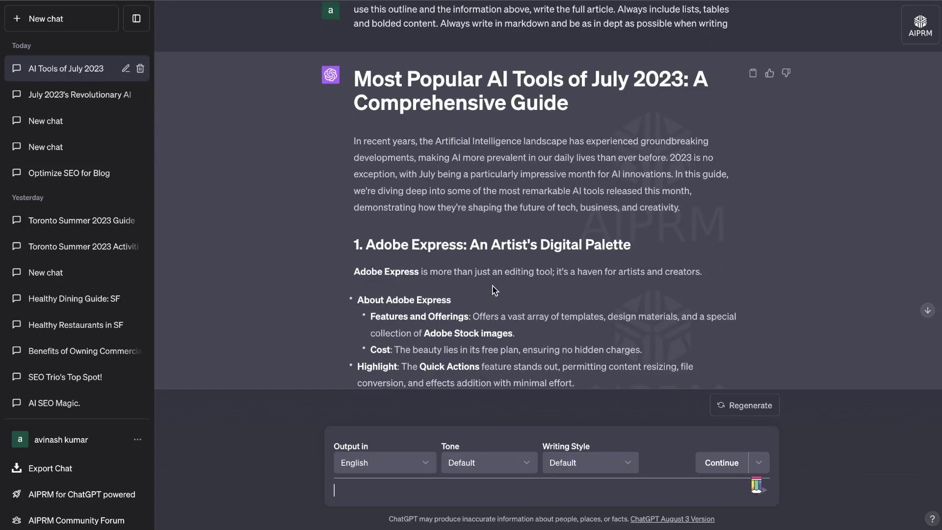
{"action": "scroll", "coordinate": [492, 286], "scroll_direction": "down", "scroll_amount": 2}
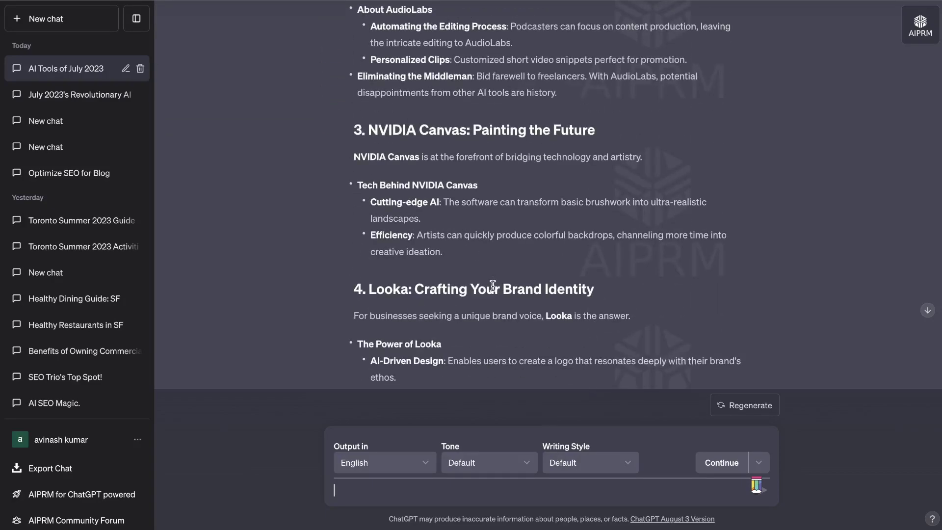
{"action": "scroll", "coordinate": [493, 286], "scroll_direction": "up", "scroll_amount": 10}
{"action": "scroll", "coordinate": [492, 285], "scroll_direction": "down", "scroll_amount": 2}
{"action": "scroll", "coordinate": [493, 285], "scroll_direction": "down", "scroll_amount": 8}
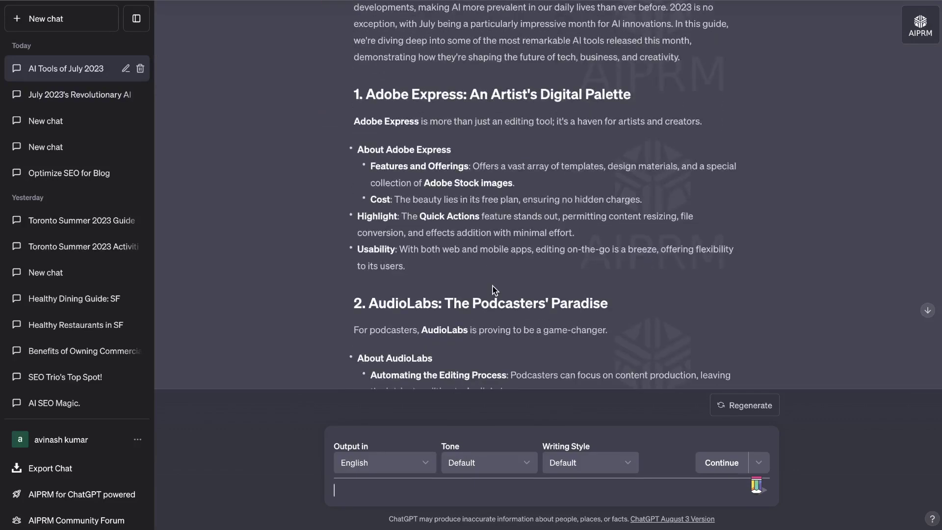
{"action": "scroll", "coordinate": [493, 289], "scroll_direction": "down", "scroll_amount": 15}
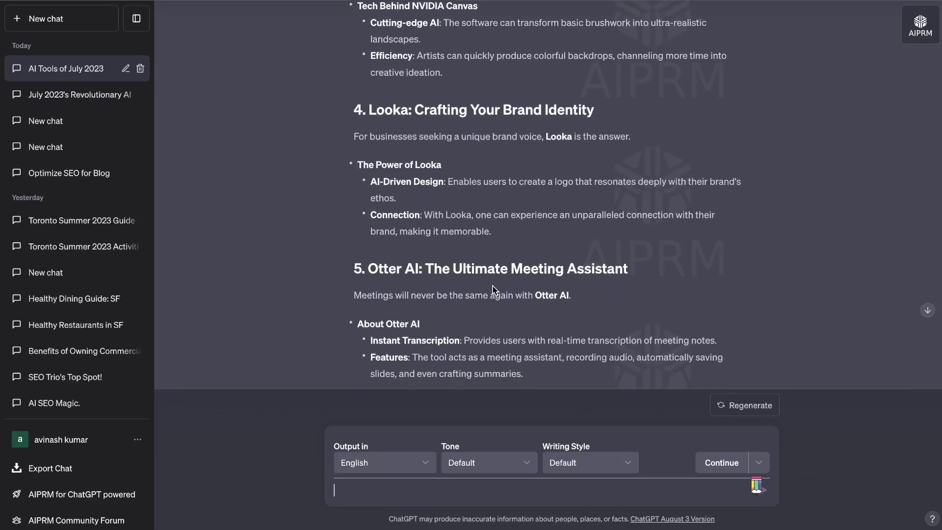
{"action": "scroll", "coordinate": [493, 289], "scroll_direction": "down", "scroll_amount": 9}
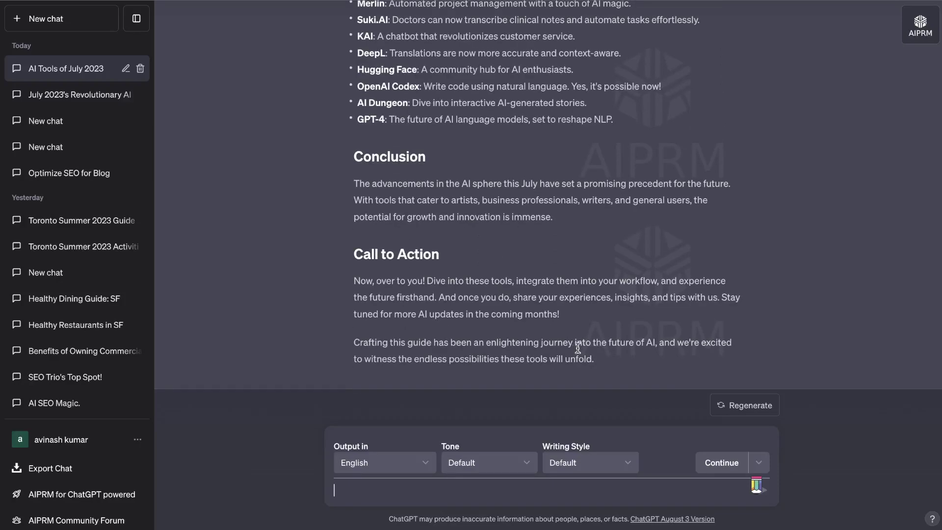
{"action": "left_click_drag", "start_coordinate": [595, 356], "coordinate": [374, 289]}
Count the words in the selected article with Word Counter Plus and dismiss the result.
{"action": "right_click", "coordinate": [374, 290]}
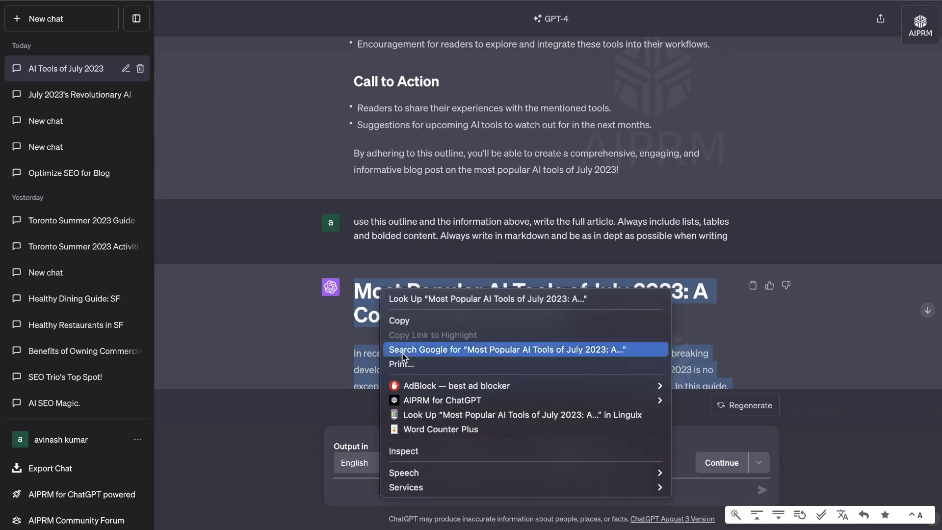
{"action": "left_click", "coordinate": [431, 370]}
{"action": "left_click", "coordinate": [498, 204]}
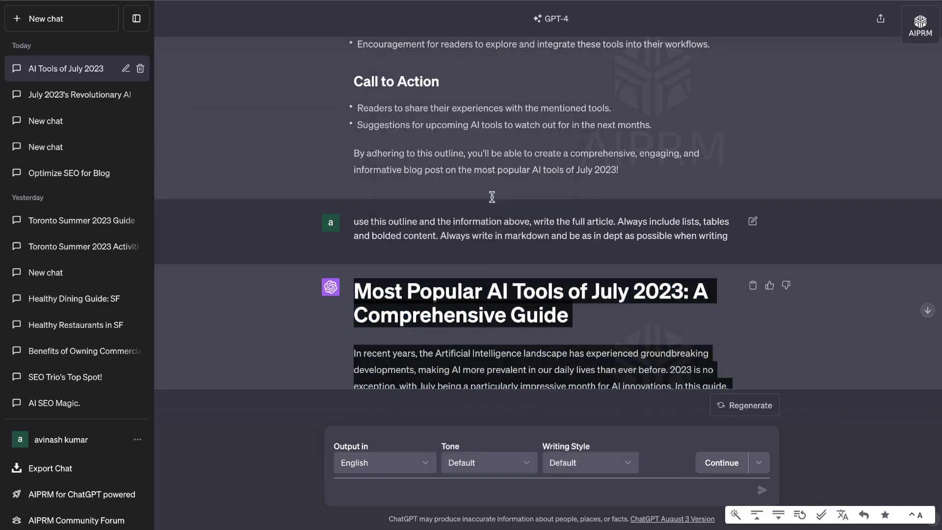
{"action": "scroll", "coordinate": [502, 280], "scroll_direction": "down", "scroll_amount": 5}
{"action": "scroll", "coordinate": [502, 280], "scroll_direction": "up", "scroll_amount": 1}
{"action": "scroll", "coordinate": [502, 280], "scroll_direction": "up", "scroll_amount": 18}
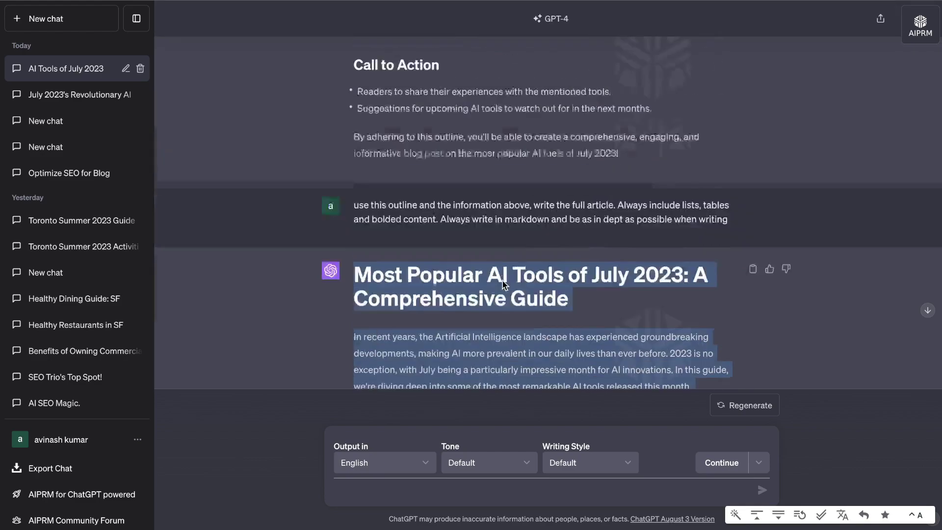
{"action": "scroll", "coordinate": [502, 280], "scroll_direction": "up", "scroll_amount": 15}
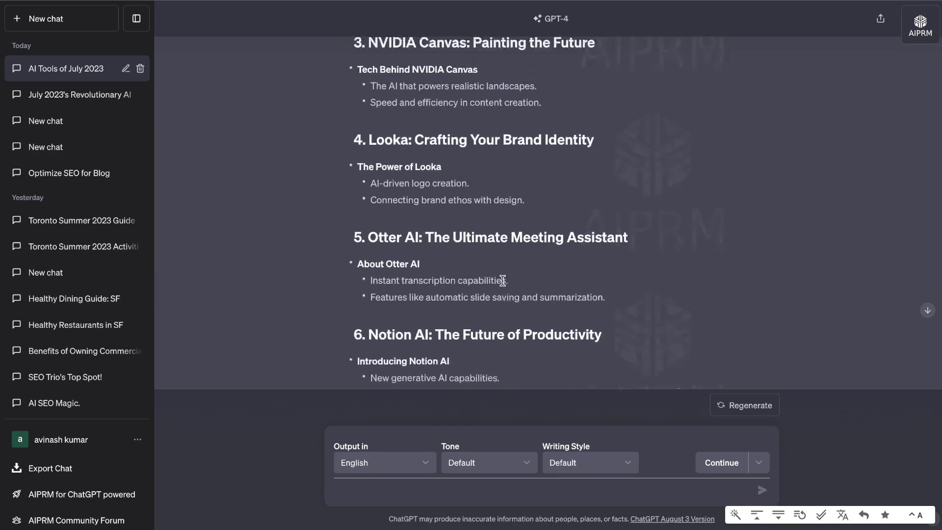
{"action": "scroll", "coordinate": [502, 281], "scroll_direction": "down", "scroll_amount": 5}
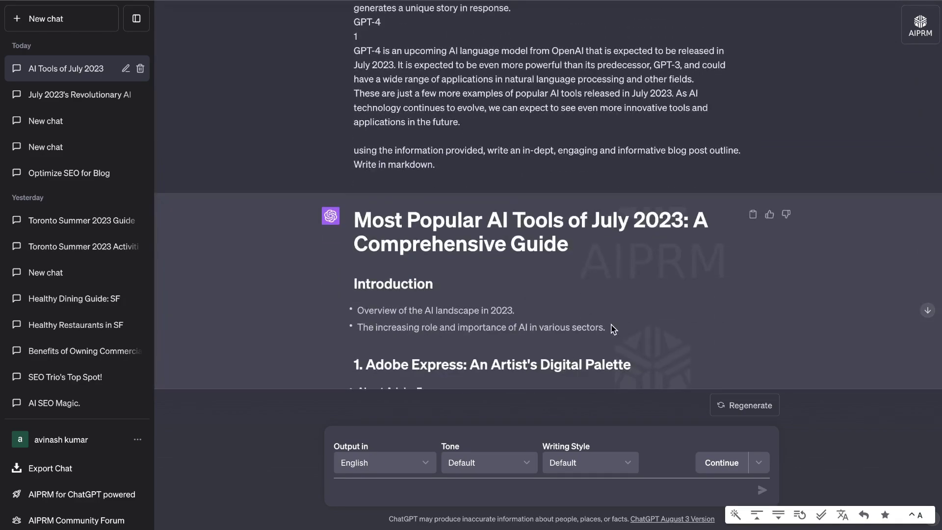
Select the outline's Introduction heading and bullets, then place the cursor in the message box.
{"action": "left_click_drag", "start_coordinate": [622, 332], "coordinate": [376, 283]}
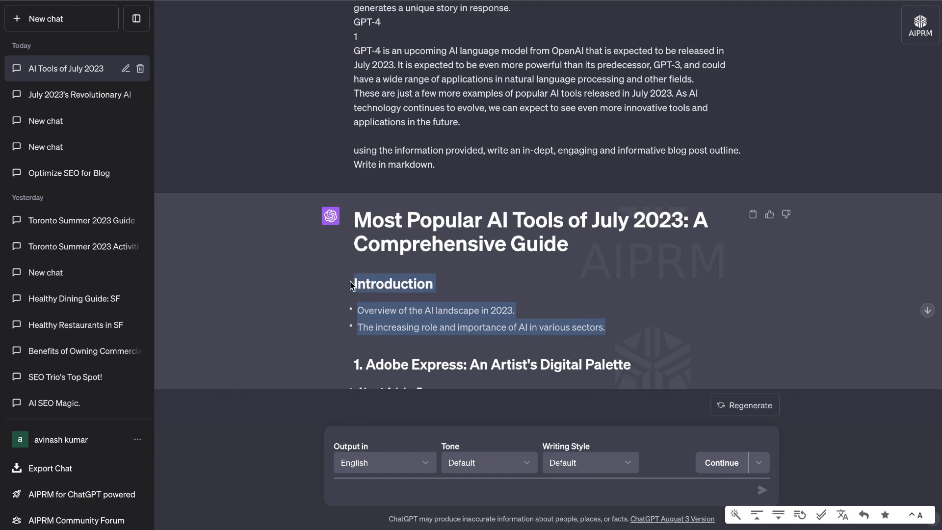
{"action": "scroll", "coordinate": [353, 275], "scroll_direction": "down", "scroll_amount": 20}
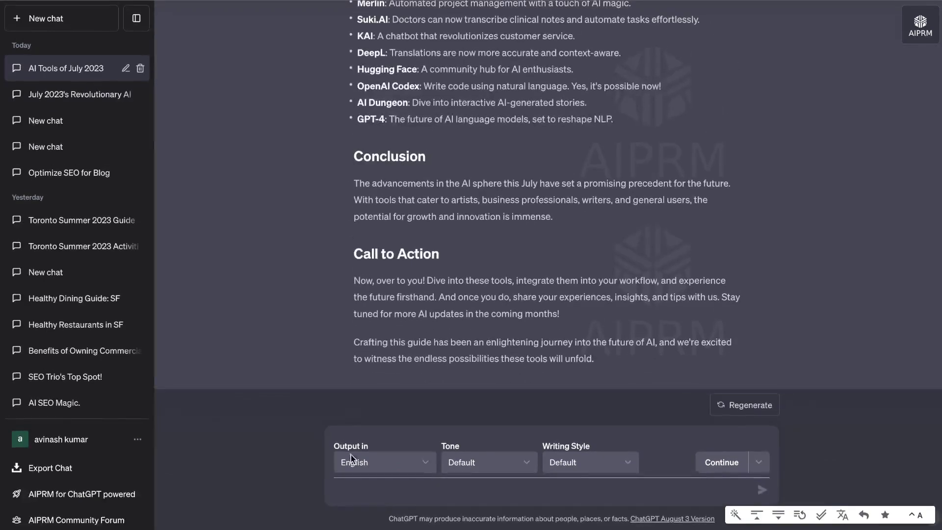
{"action": "left_click", "coordinate": [370, 491]}
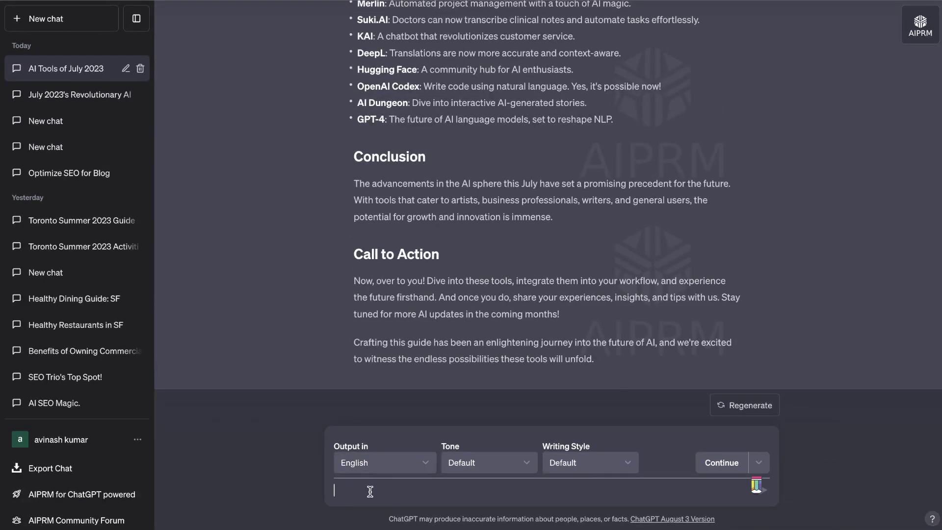
Count the words in the rewritten title and opening paragraph with Word Counter Plus.
{"action": "left_click_drag", "start_coordinate": [370, 305], "coordinate": [463, 210]}
{"action": "scroll", "coordinate": [463, 210], "scroll_direction": "up", "scroll_amount": 1}
{"action": "scroll", "coordinate": [463, 209], "scroll_direction": "up", "scroll_amount": 1}
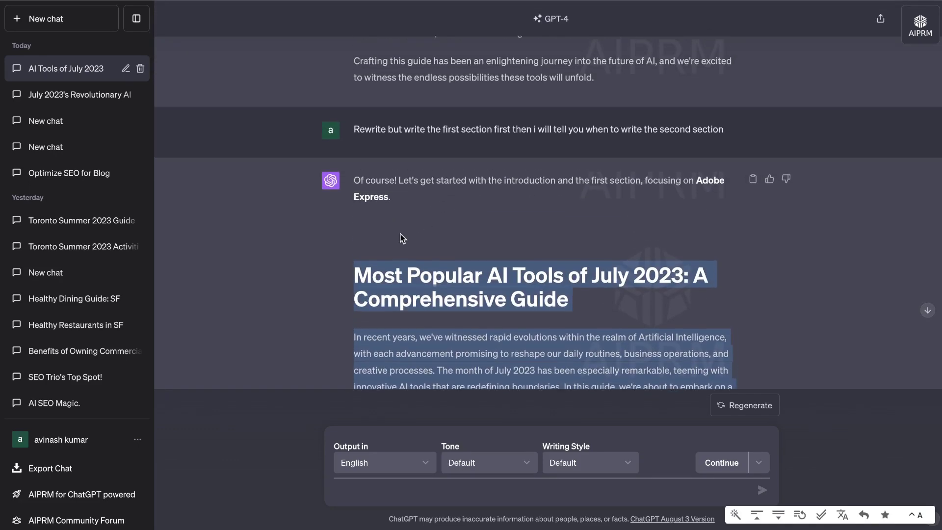
{"action": "right_click", "coordinate": [402, 284]}
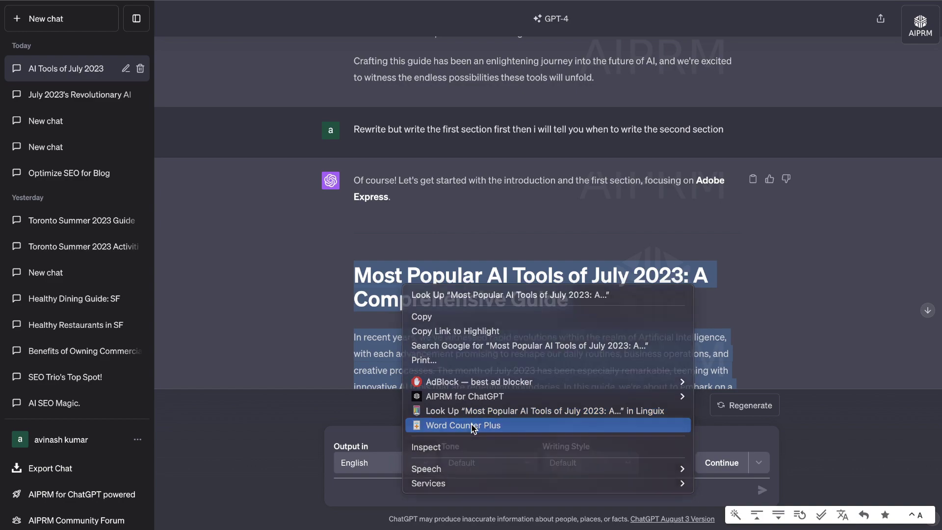
{"action": "left_click", "coordinate": [483, 364]}
{"action": "left_click", "coordinate": [516, 195]}
Select the article from its title through the Adobe Express section.
{"action": "scroll", "coordinate": [510, 205], "scroll_direction": "up", "scroll_amount": 15}
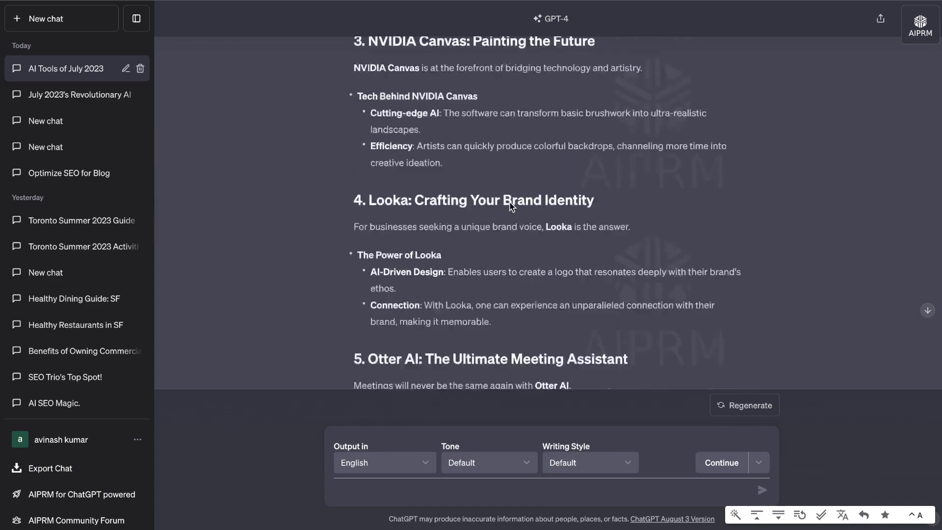
{"action": "scroll", "coordinate": [510, 205], "scroll_direction": "up", "scroll_amount": 5}
{"action": "scroll", "coordinate": [511, 196], "scroll_direction": "down", "scroll_amount": 6}
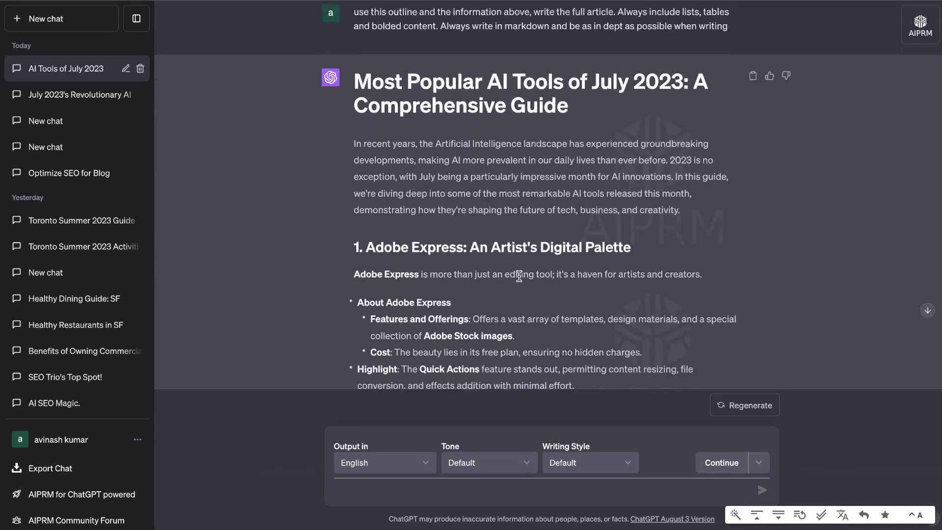
{"action": "scroll", "coordinate": [519, 277], "scroll_direction": "up", "scroll_amount": 1}
{"action": "left_click_drag", "start_coordinate": [520, 304], "coordinate": [352, 104]}
Get a 166-word count for the title, introduction and Adobe Express section with Word Counter Plus.
{"action": "right_click", "coordinate": [375, 175]}
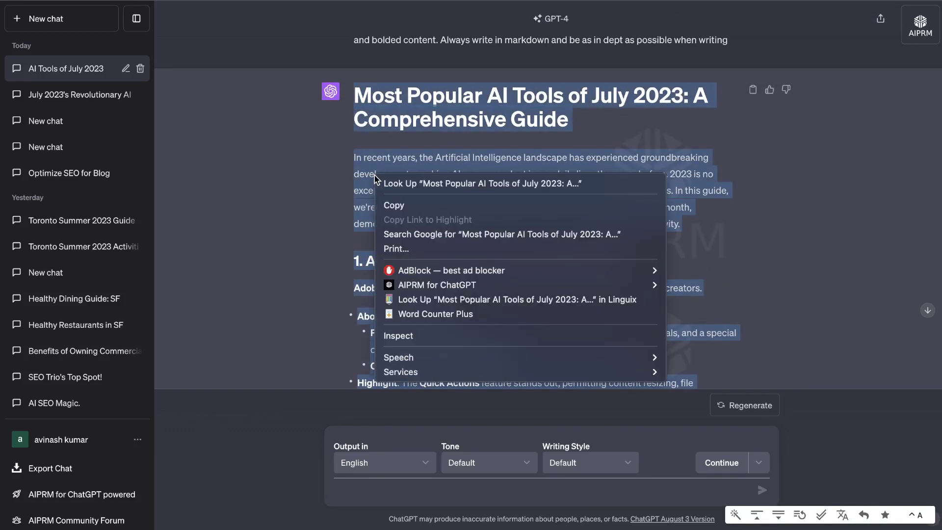
{"action": "left_click", "coordinate": [432, 309]}
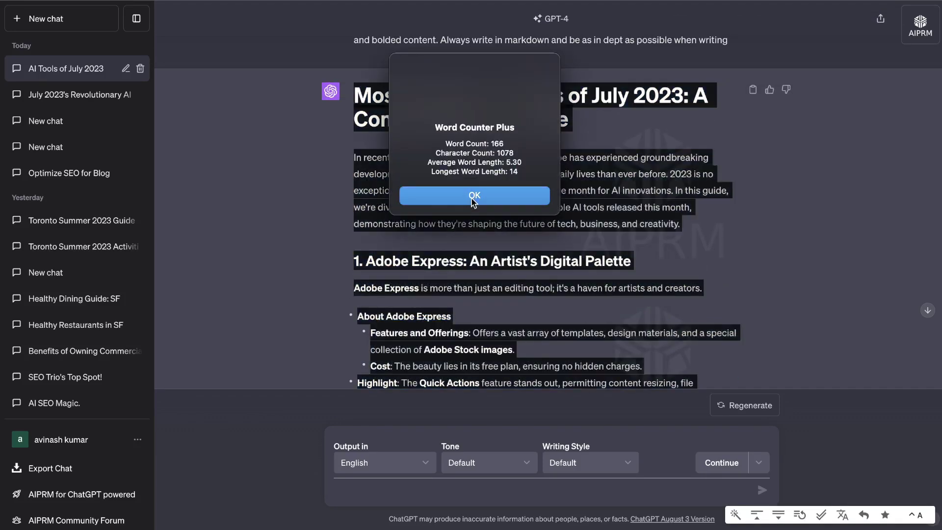
{"action": "left_click", "coordinate": [471, 196]}
{"action": "scroll", "coordinate": [515, 221], "scroll_direction": "down", "scroll_amount": 15}
{"action": "scroll", "coordinate": [515, 219], "scroll_direction": "down", "scroll_amount": 5}
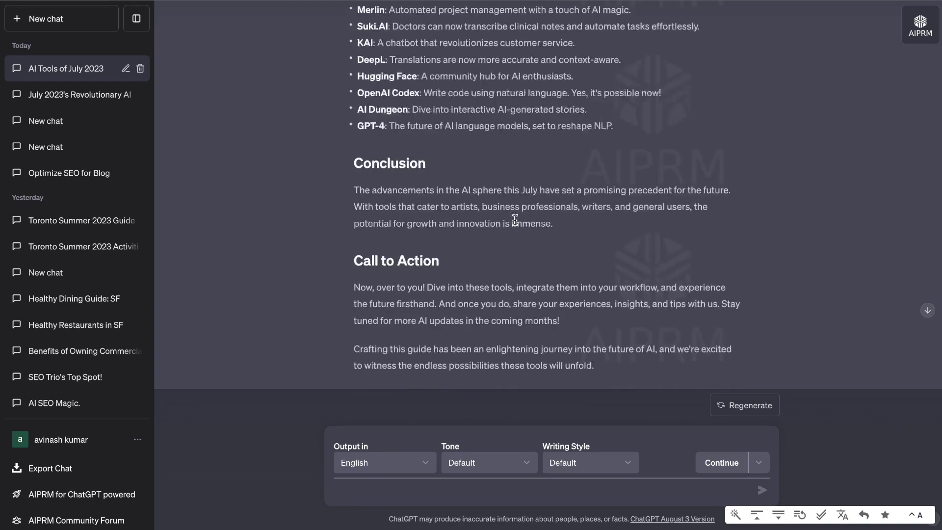
{"action": "scroll", "coordinate": [515, 220], "scroll_direction": "up", "scroll_amount": 20}
{"action": "scroll", "coordinate": [515, 219], "scroll_direction": "down", "scroll_amount": 3}
{"action": "scroll", "coordinate": [515, 220], "scroll_direction": "down", "scroll_amount": 3}
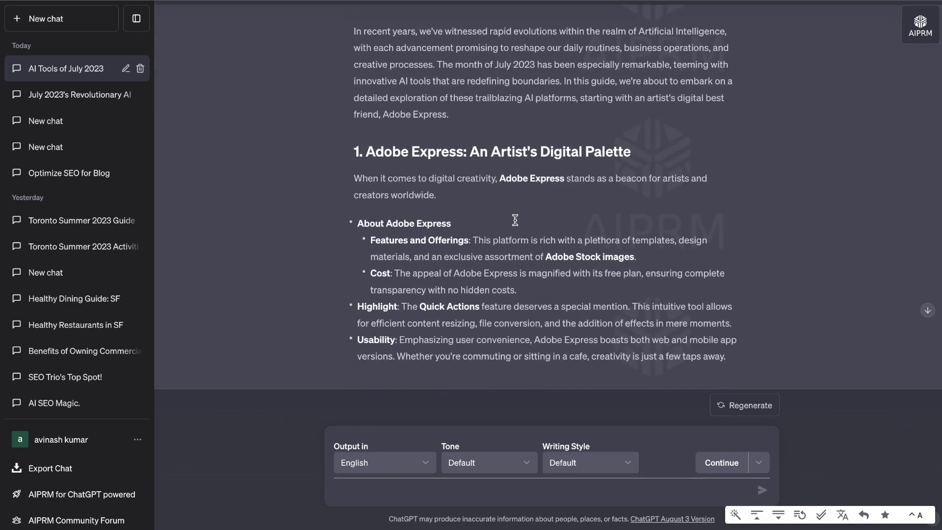
{"action": "scroll", "coordinate": [516, 223], "scroll_direction": "up", "scroll_amount": 8}
{"action": "scroll", "coordinate": [517, 223], "scroll_direction": "down", "scroll_amount": 20}
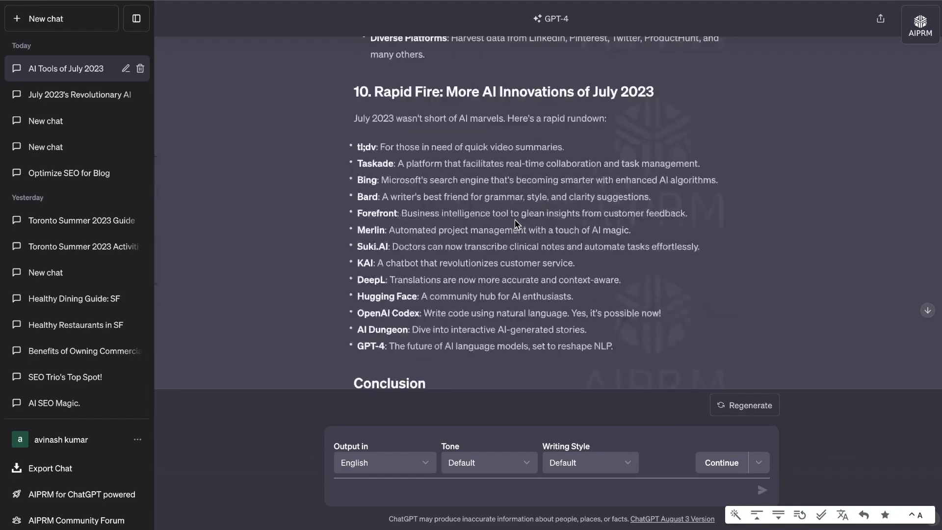
{"action": "scroll", "coordinate": [516, 223], "scroll_direction": "up", "scroll_amount": 6}
{"action": "scroll", "coordinate": [517, 224], "scroll_direction": "up", "scroll_amount": 15}
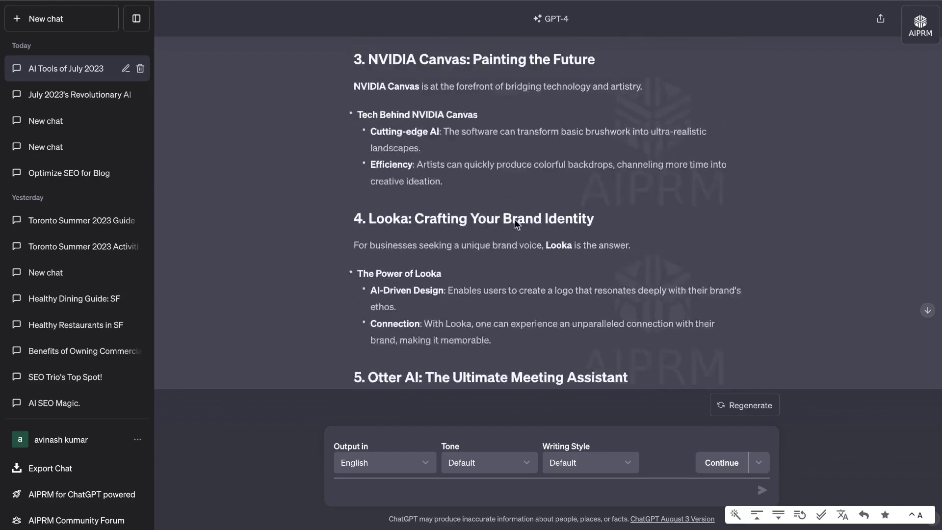